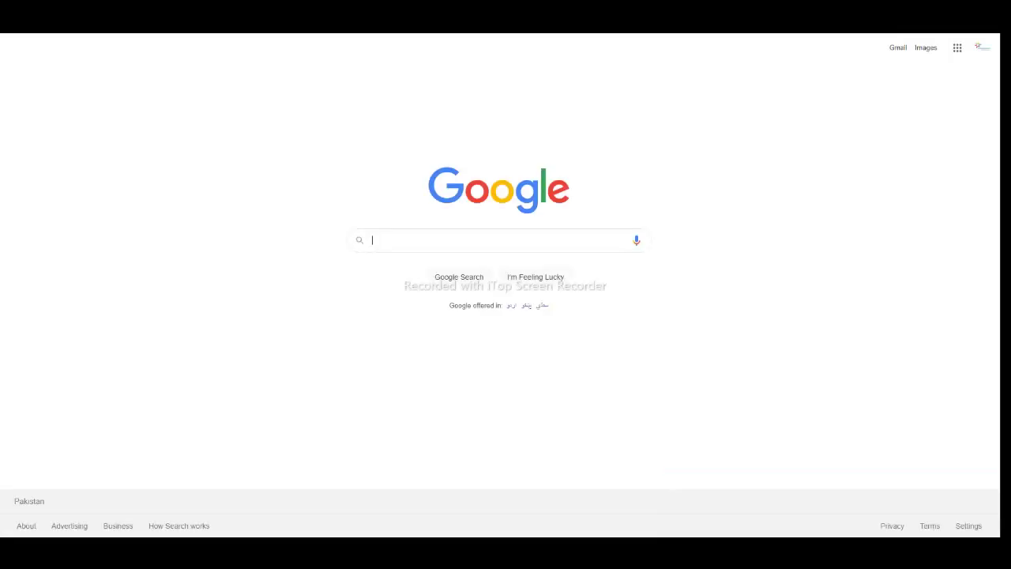
- Search Google Images for 'Goat PNG HD' and save the brown-and-white goat to the desktop
text(Goat PNG HD)
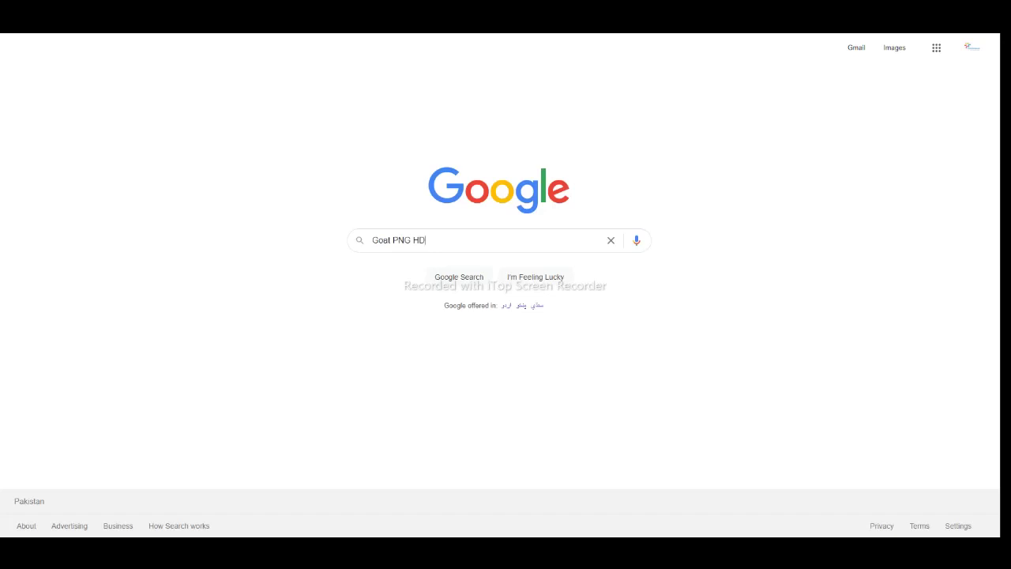
key(Return)
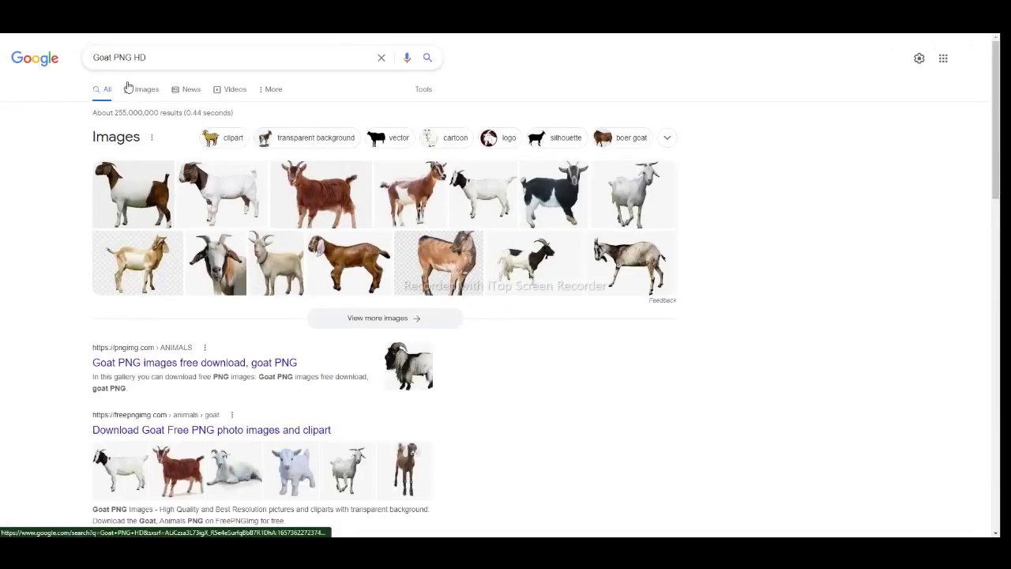
click(129, 88)
click(176, 199)
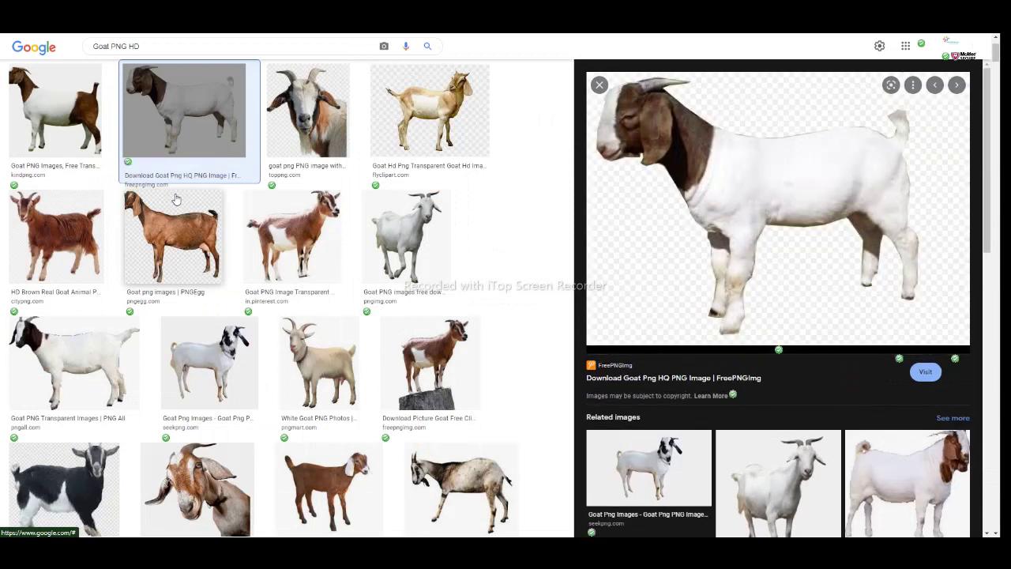
mouse_move(744, 215)
mouse_down()
mouse_move(397, 395)
mouse_move(270, 397)
mouse_up()
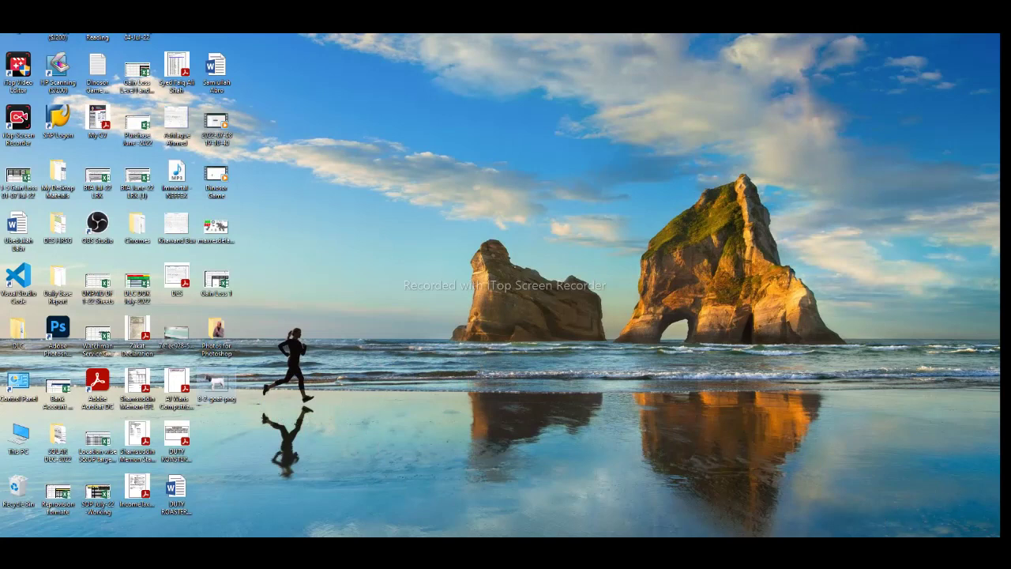
- Read the poster's Image Size in inches (3.938 × 4.965), then start a new document
key(alt+Tab)
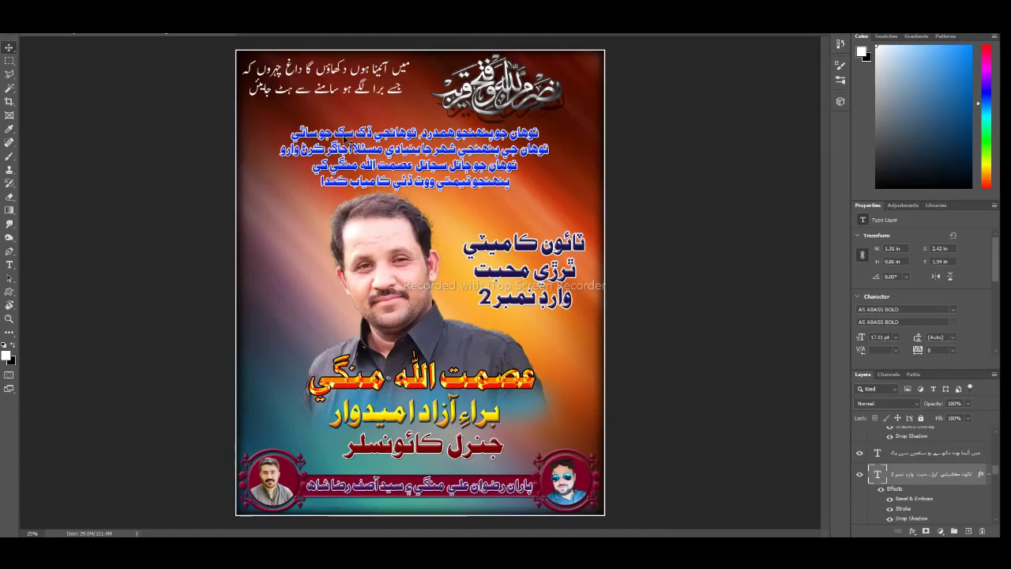
key(ctrl+alt+i)
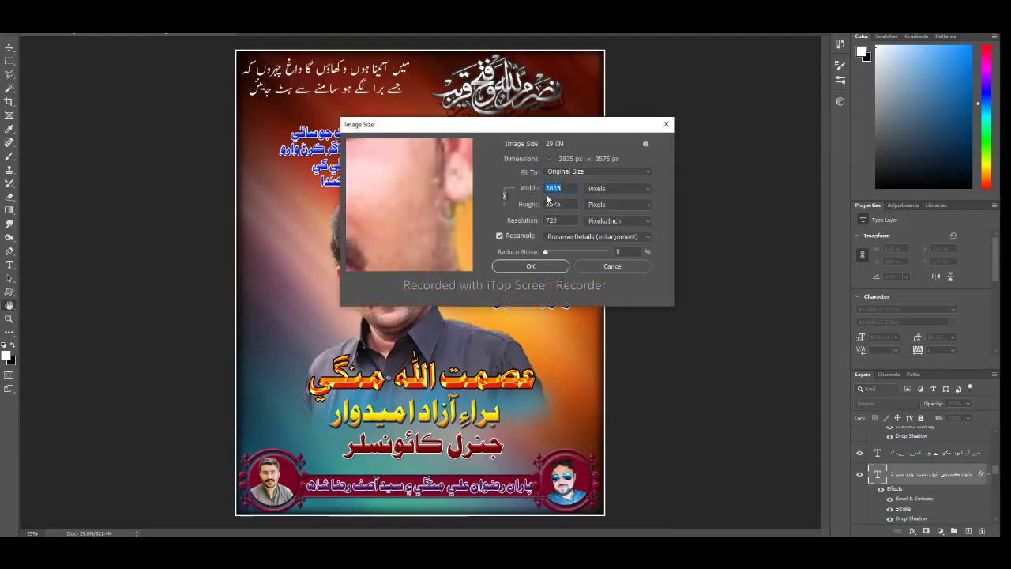
click(600, 188)
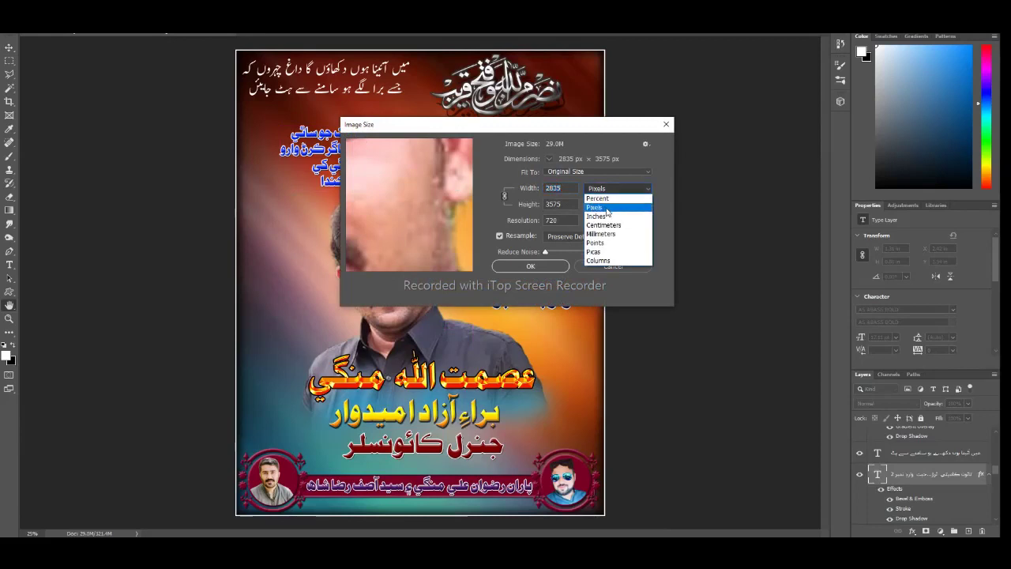
click(607, 215)
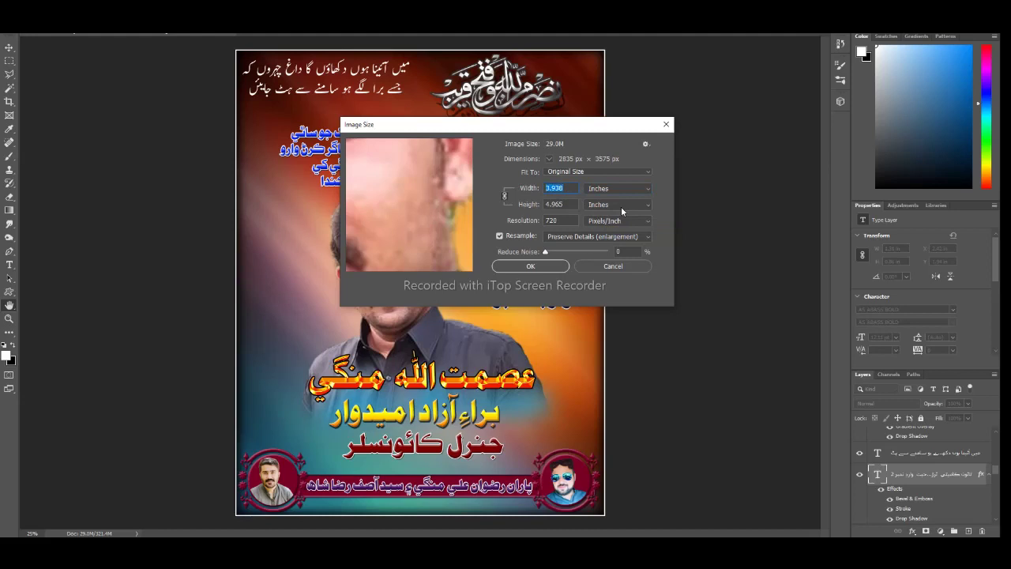
click(667, 125)
key(ctrl+n)
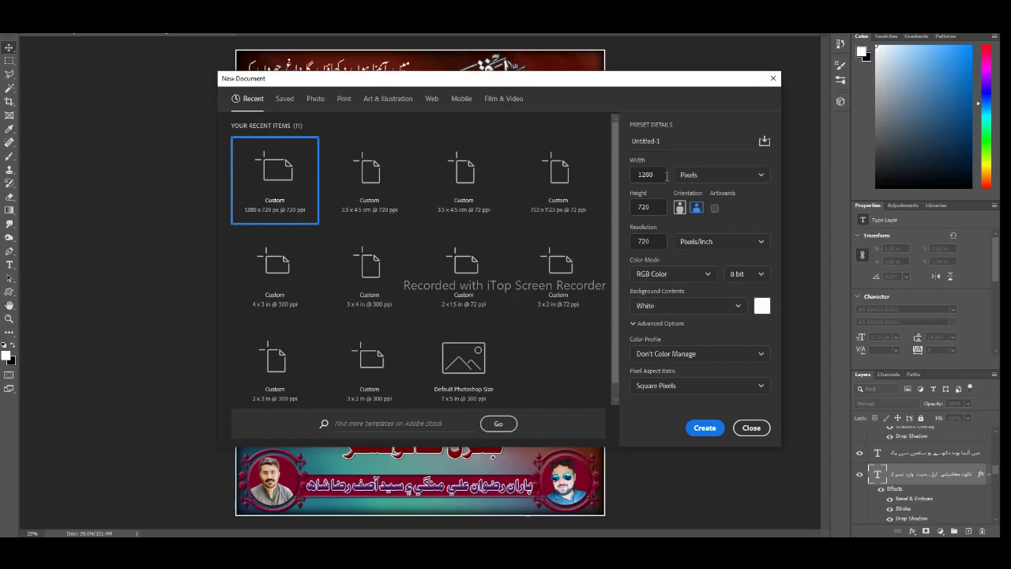
- Create a blank portrait document 3.938 × 4.965 inches at 720 ppi
click(719, 175)
click(704, 210)
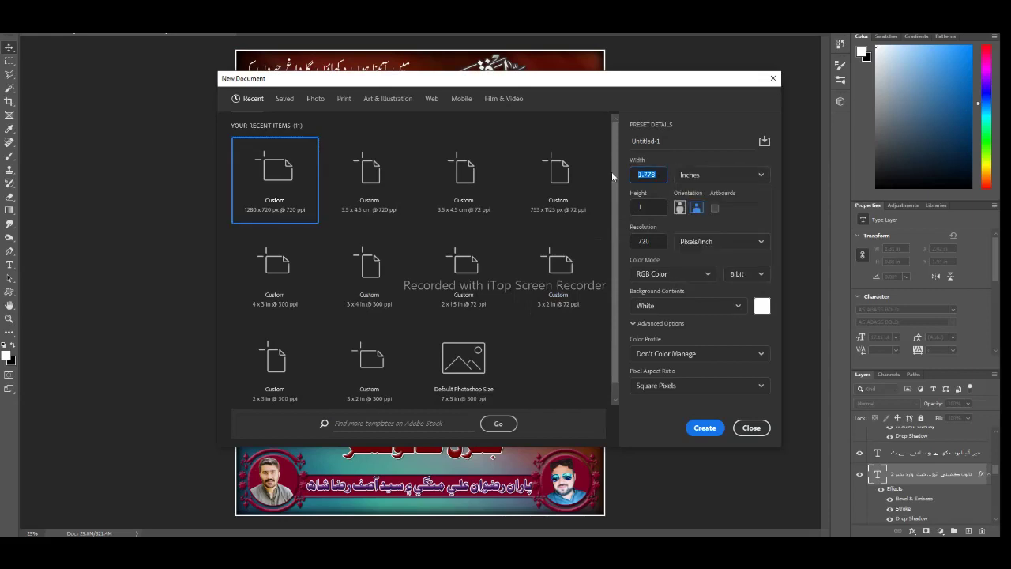
text(3.938)
key(Tab)
text(4.9)
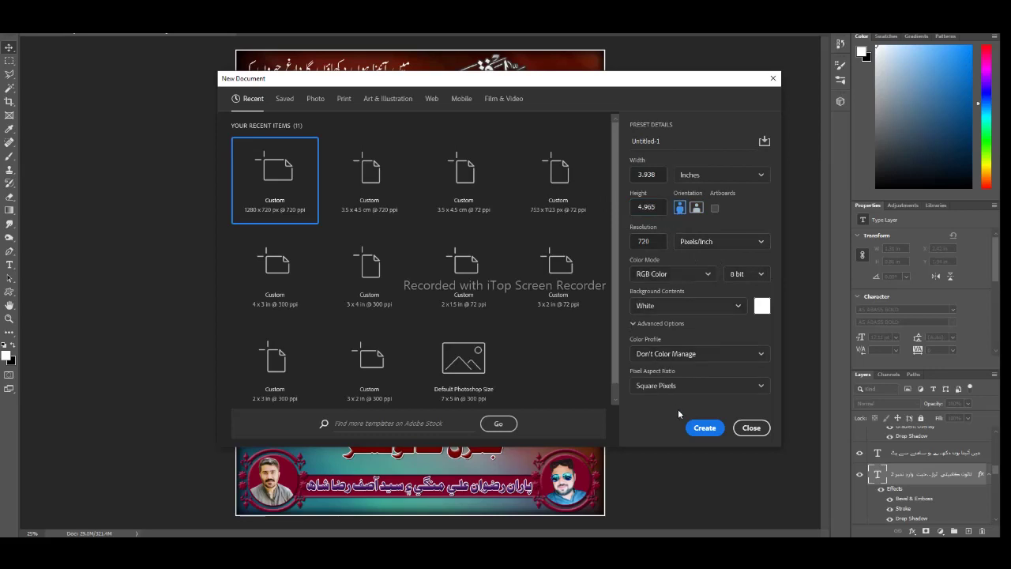
click(691, 433)
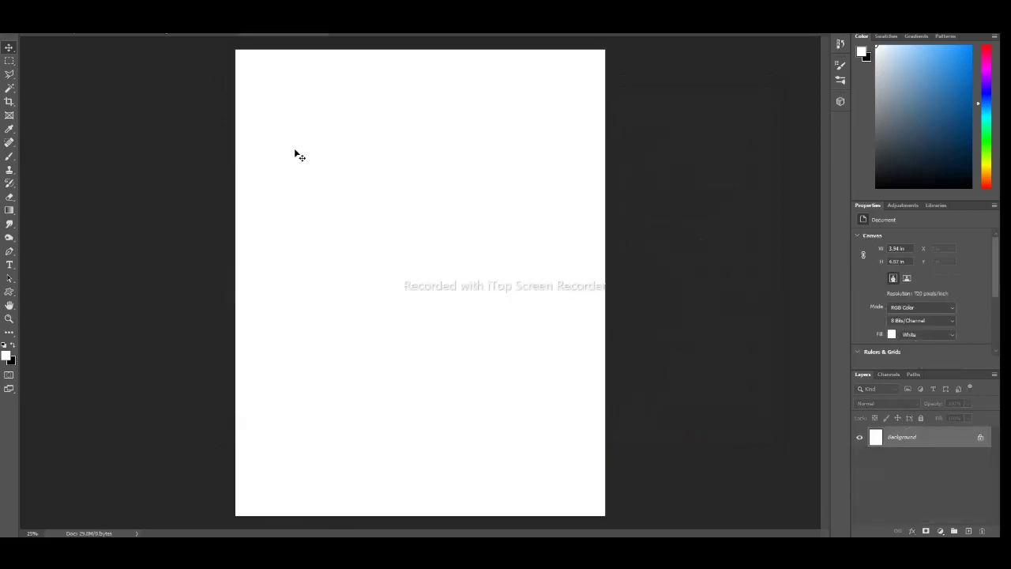
key(ctrl+o)
- Open the colourful abstract image and drag it into the new document
scroll(261, 135, down, 5)
click(420, 221)
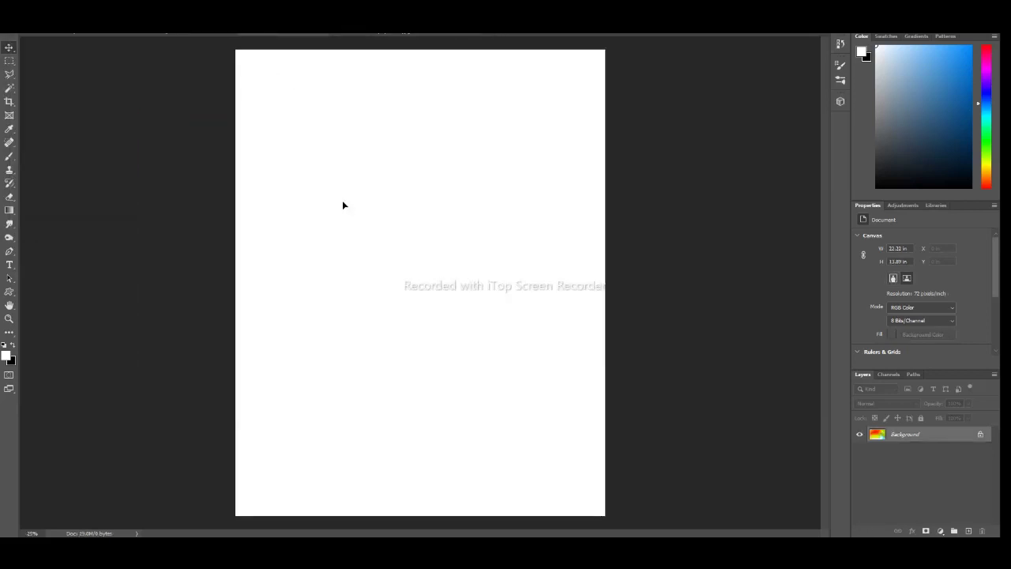
drag(336, 184, 384, 224)
- Rotate the abstract background 90° to portrait and scale it to cover the page
key(ctrl+t)
drag(513, 171, 462, 367)
drag(371, 221, 307, 157)
drag(366, 256, 467, 239)
drag(580, 451, 467, 108)
key(ctrl+minus)
mouse_move(458, 261)
mouse_down()
mouse_move(474, 308)
mouse_move(467, 282)
mouse_up()
key(Return)
key(ctrl+plus)
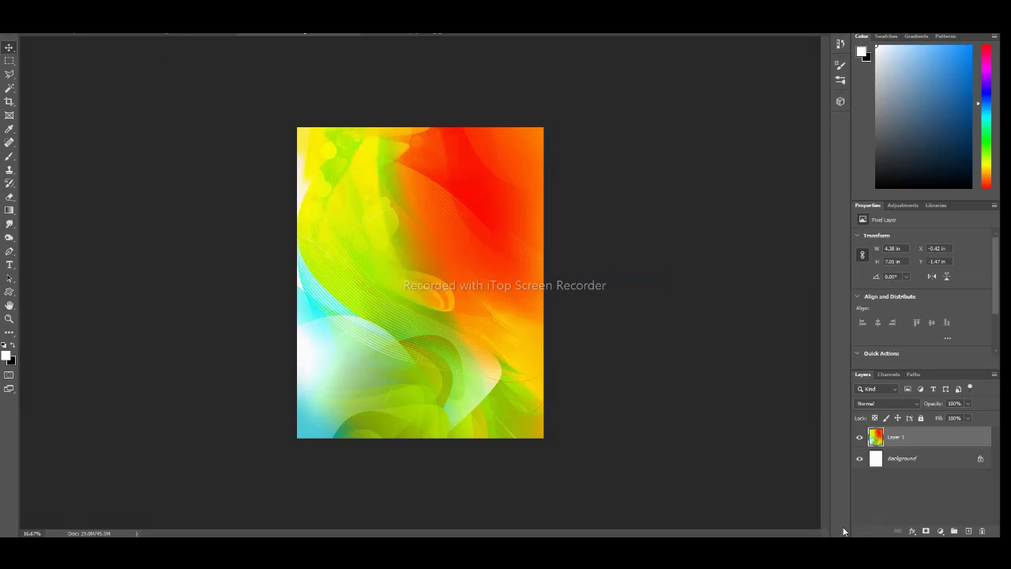
click(143, 27)
- Apply a Gaussian Blur of about 23.5 px to the background
click(300, 174)
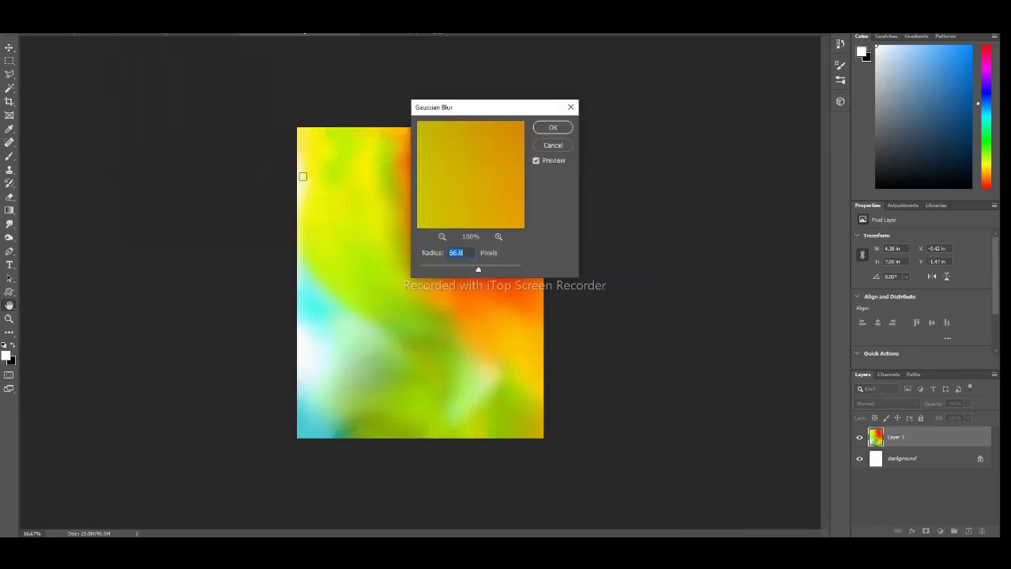
drag(707, 314, 694, 312)
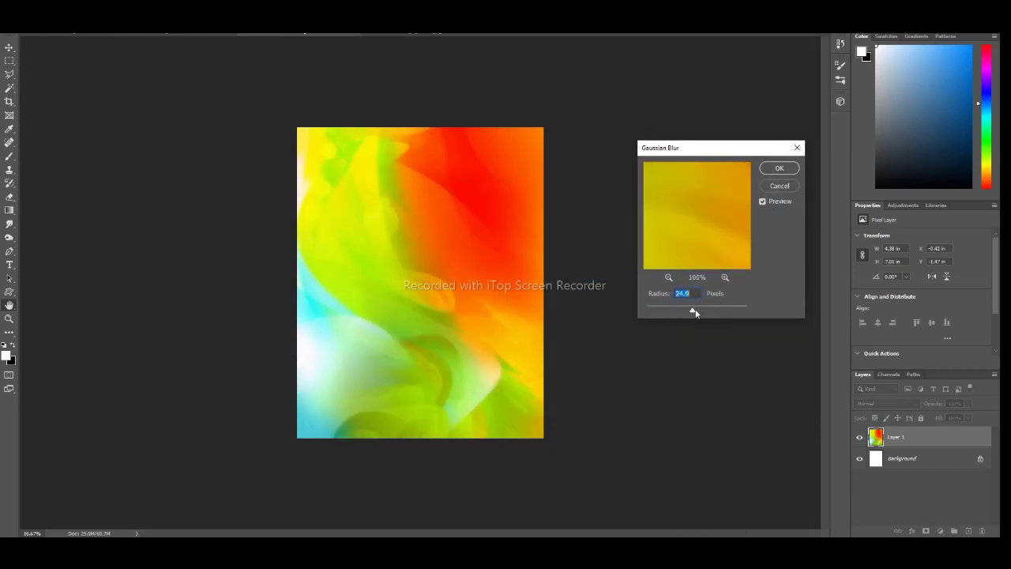
key(Return)
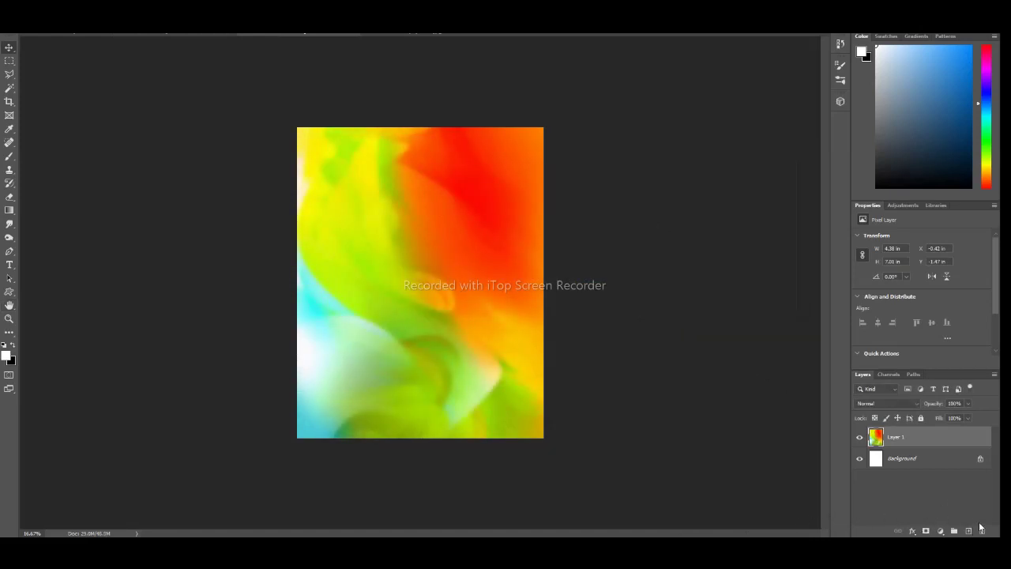
- Add a new Border layer with a 5 px white stroke around the page edge
key(ctrl+shift+alt+n)
text(Border)
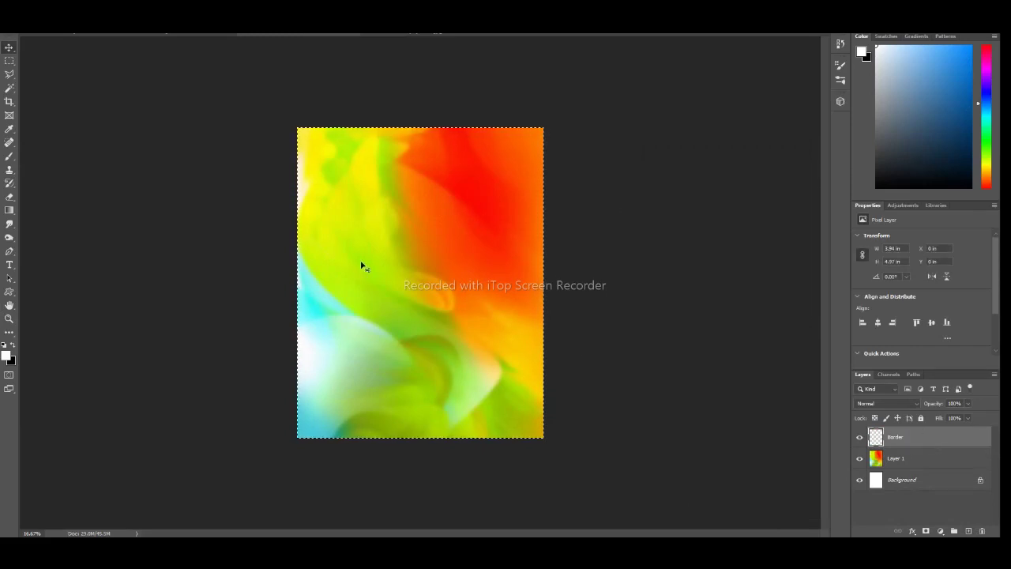
right_click(364, 266)
click(389, 395)
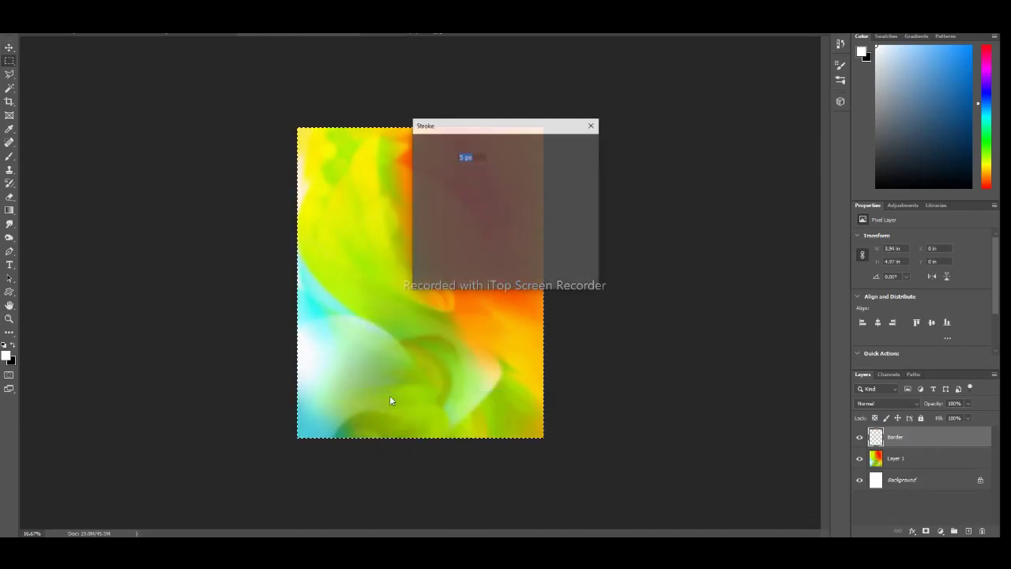
click(577, 148)
right_click(441, 224)
click(506, 360)
scroll(479, 174, up, 5)
scroll(383, 325, down, 1)
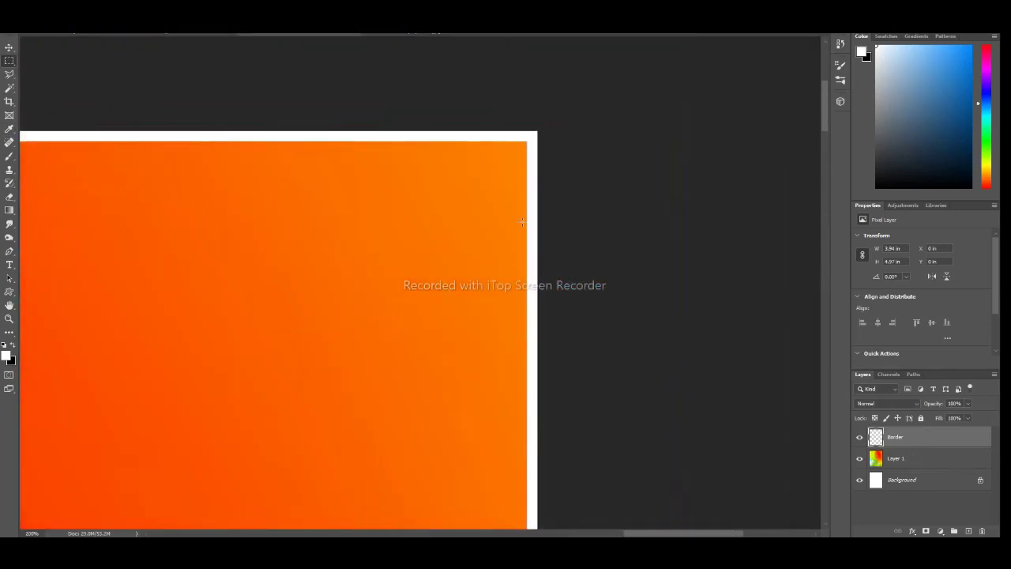
scroll(526, 242, down, 1)
scroll(712, 196, down, 1)
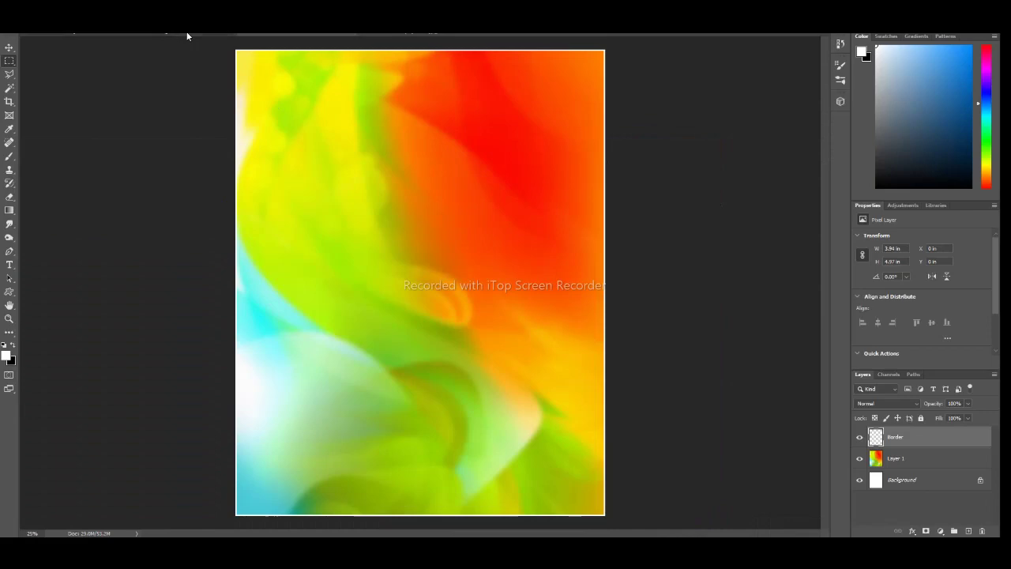
key(ctrl+o)
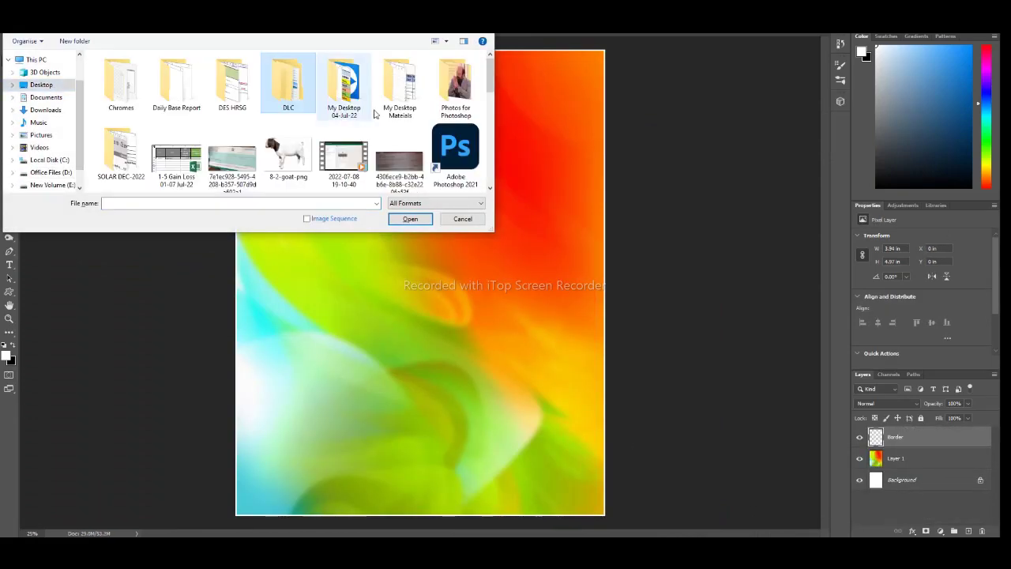
- Open the candidate's photo, unlock its layer and bring the cut-out into the poster
click(49, 85)
double_click(221, 154)
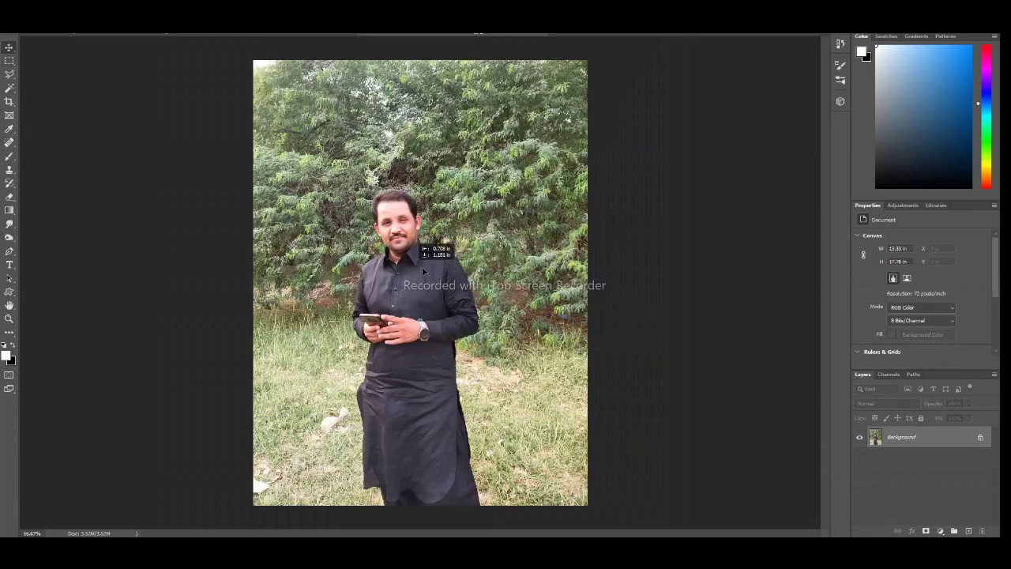
drag(424, 271, 484, 267)
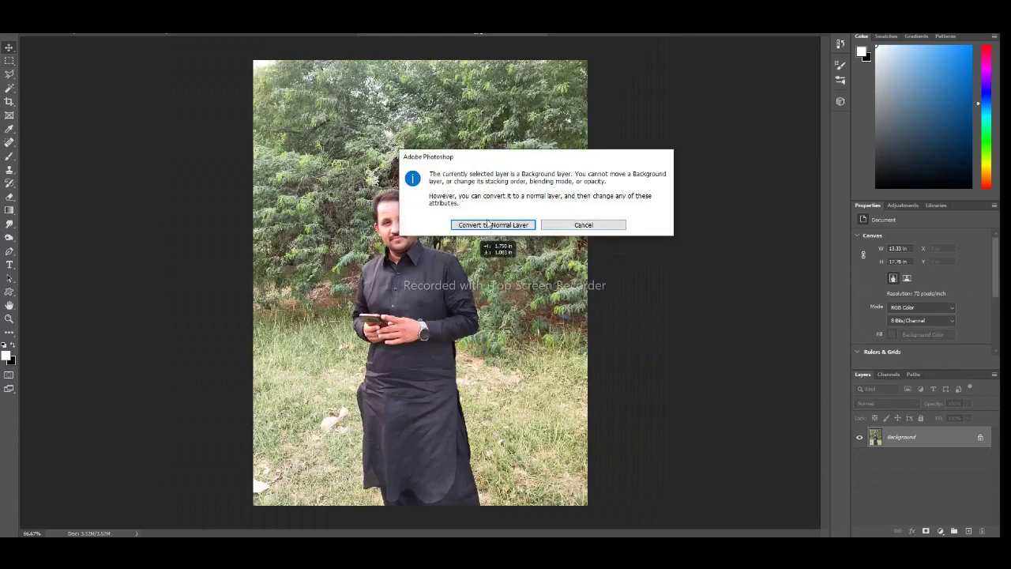
click(583, 225)
click(980, 438)
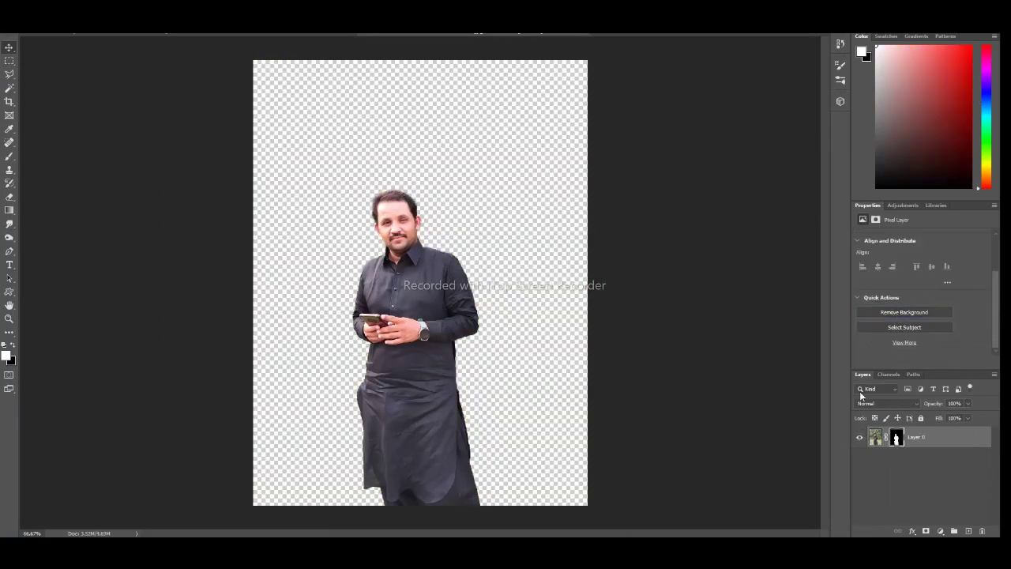
mouse_move(401, 254)
mouse_down()
mouse_move(437, 247)
mouse_move(342, 33)
mouse_move(404, 217)
mouse_up()
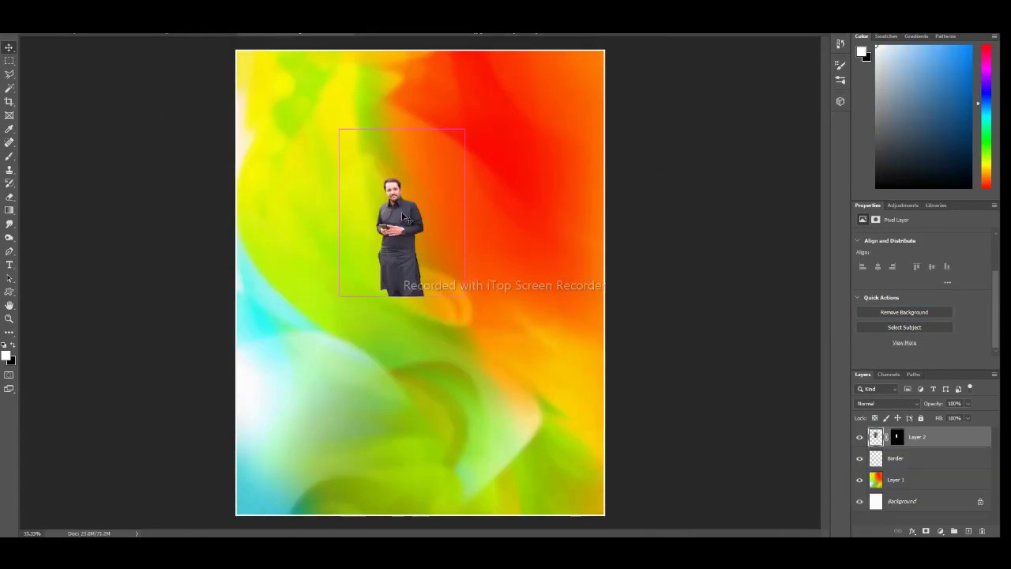
- Delete the lower half of the candidate figure using a rectangular selection
key(m)
drag(244, 192, 429, 350)
key(Delete)
key(ctrl+d)
key(ctrl+0)
- Enlarge the candidate figure and position it across the lower page
key(ctrl+t)
drag(418, 241, 582, 56)
mouse_move(537, 311)
mouse_down()
mouse_move(475, 340)
mouse_move(444, 253)
mouse_up()
drag(653, 395, 745, 469)
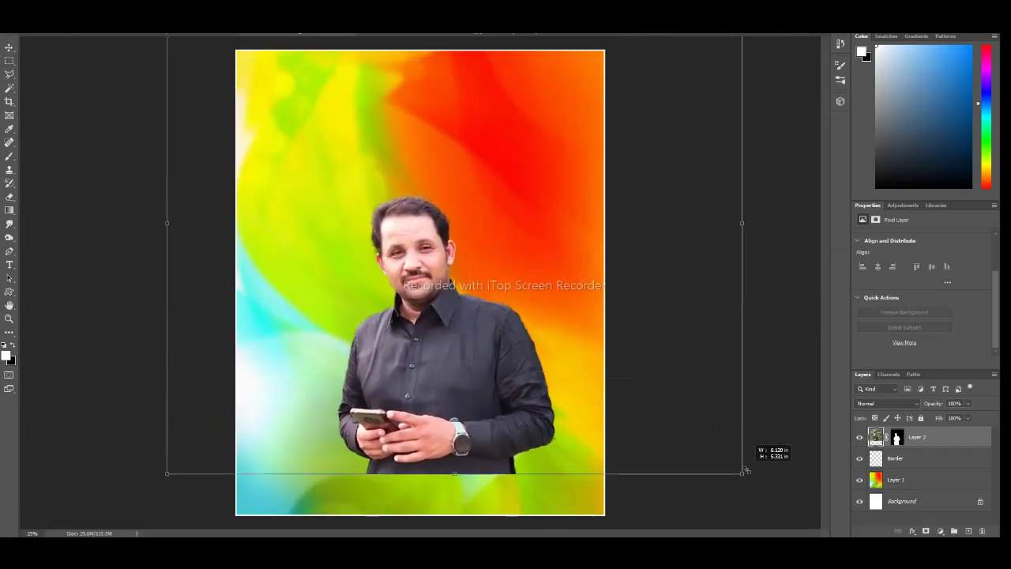
key(Return)
key(ctrl+minus)
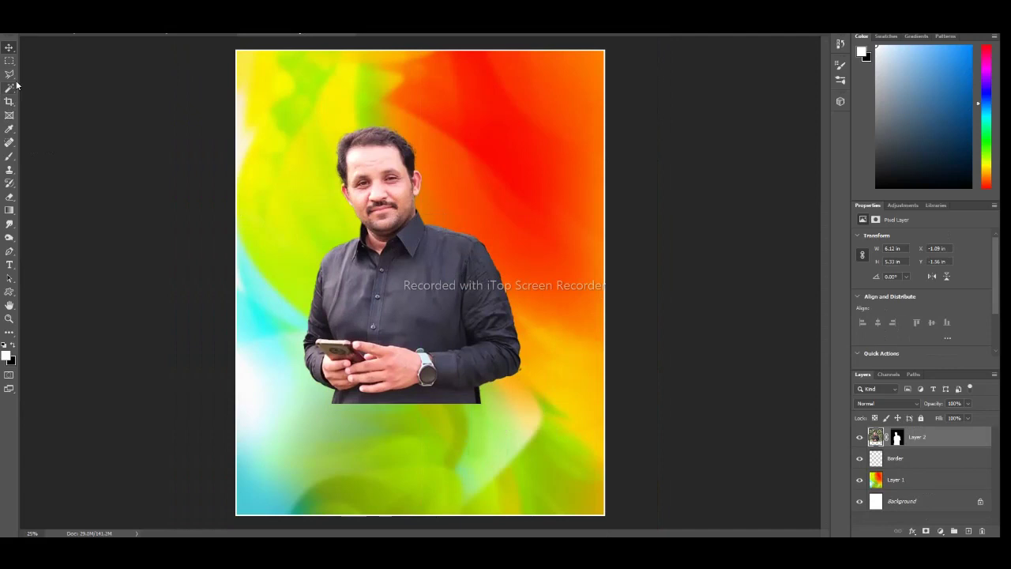
- Erase the candidate's lower torso, hands and phone with a large soft eraser, then nudge him lower
right_click(9, 196)
click(55, 199)
key(bracketright)
key(bracketright)
key(bracketright)
mouse_move(485, 395)
mouse_down()
mouse_move(316, 363)
mouse_move(505, 300)
mouse_up()
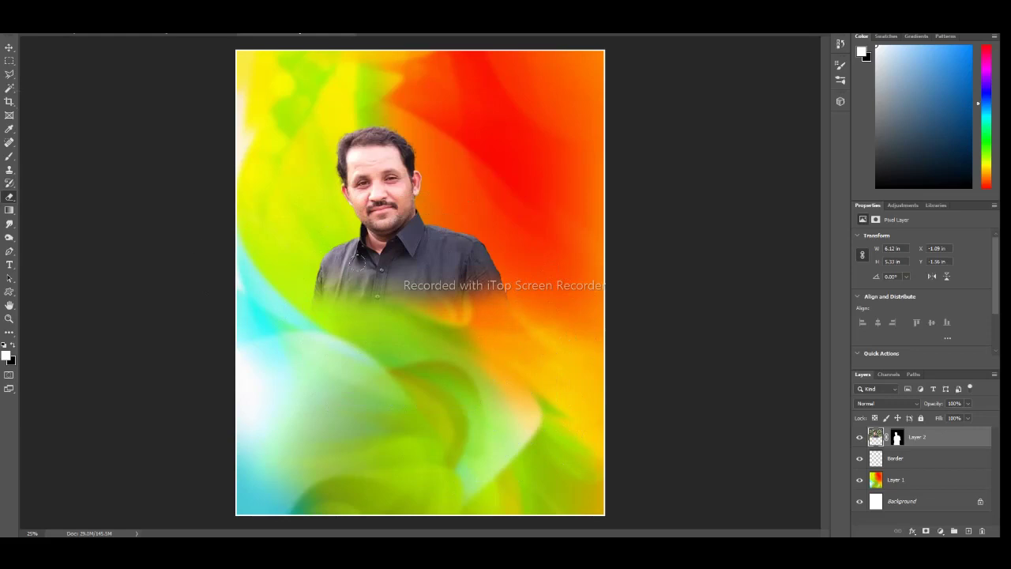
drag(397, 186, 398, 245)
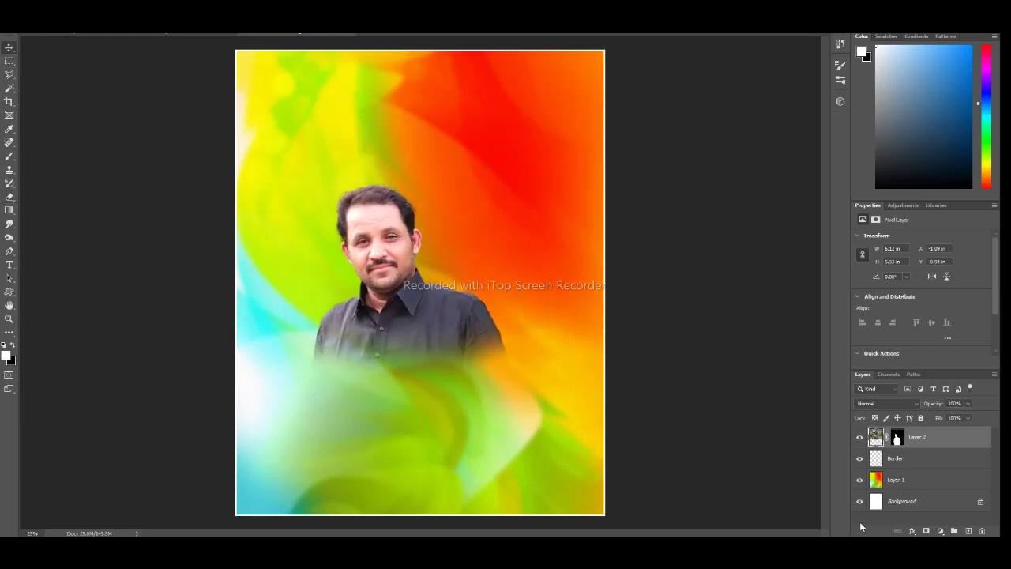
- Open the sunglasses supporter's photo
key(ctrl+o)
scroll(289, 137, down, 1)
double_click(401, 79)
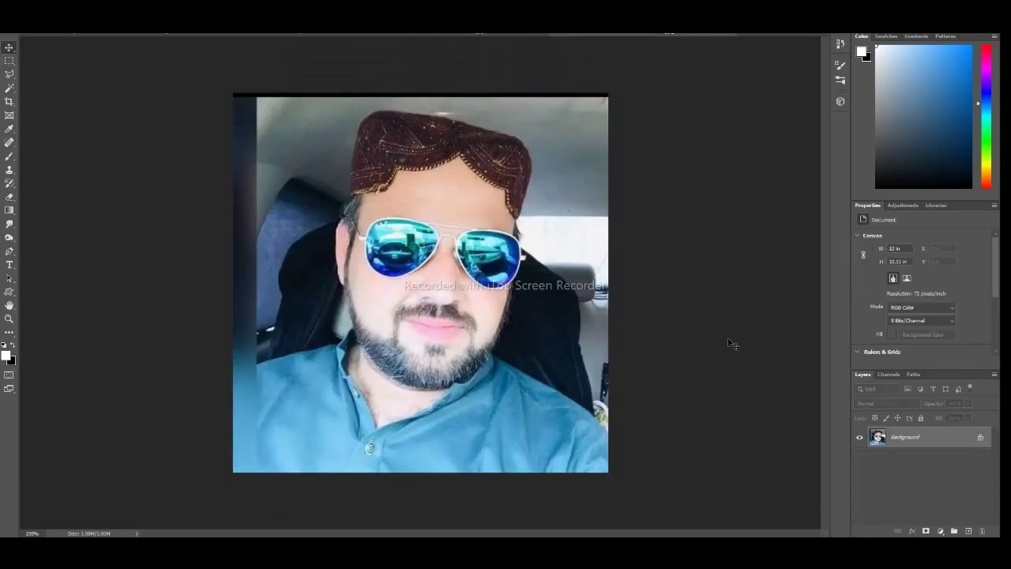
- Place the sunglasses man's cut-out at the poster's bottom-left corner
click(981, 438)
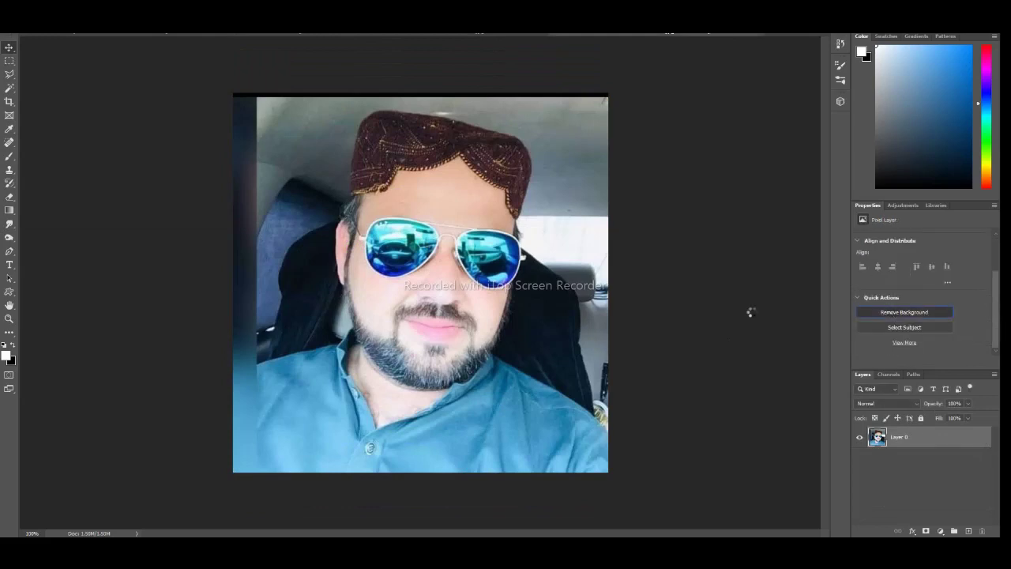
key(v)
mouse_move(474, 261)
mouse_down()
mouse_move(332, 47)
mouse_move(417, 327)
mouse_up()
drag(463, 292, 332, 427)
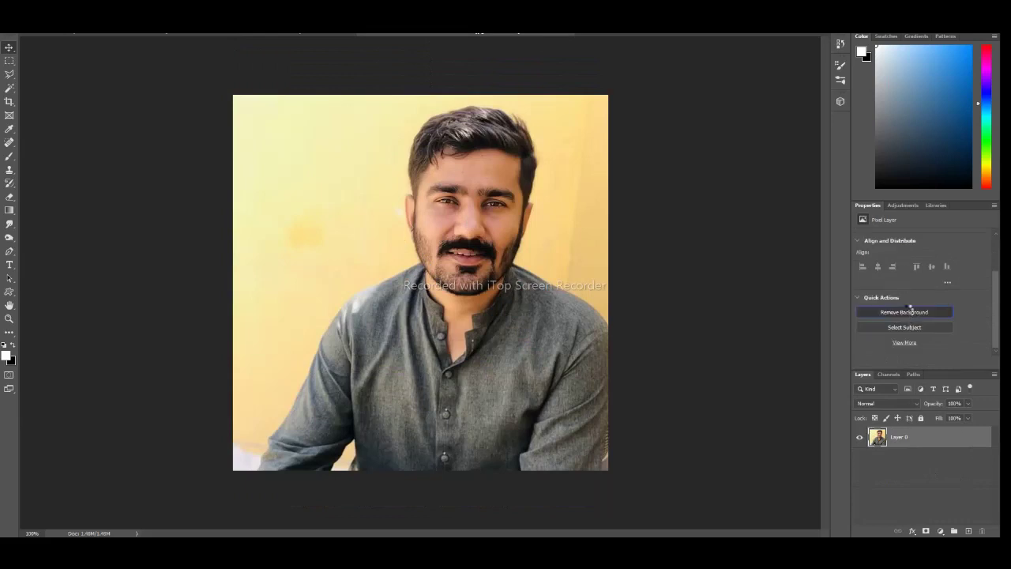
- Remove the grey-shirted man's background and enlarge his cut-out at the bottom-right
click(905, 312)
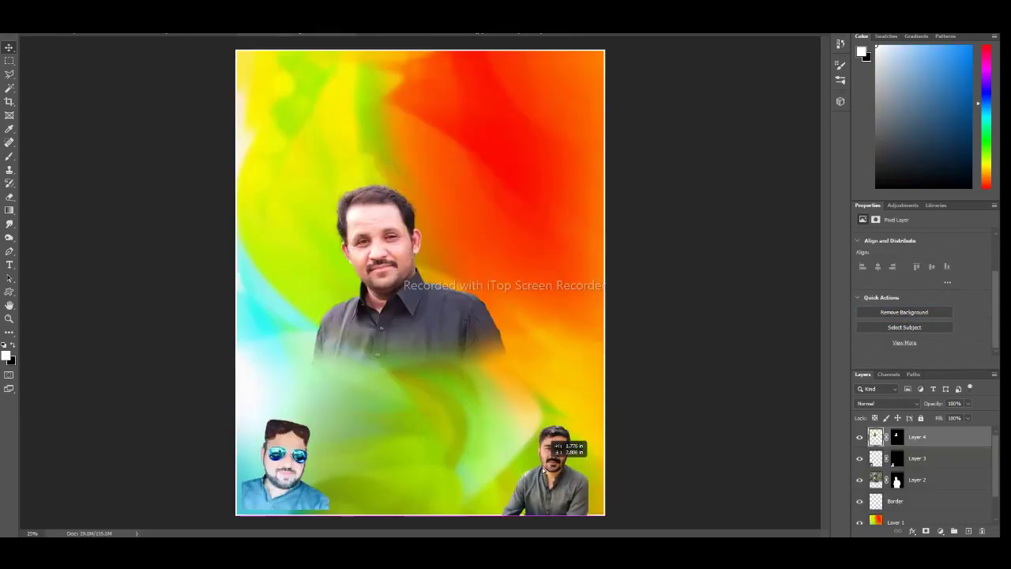
key(ctrl+t)
drag(593, 418, 624, 399)
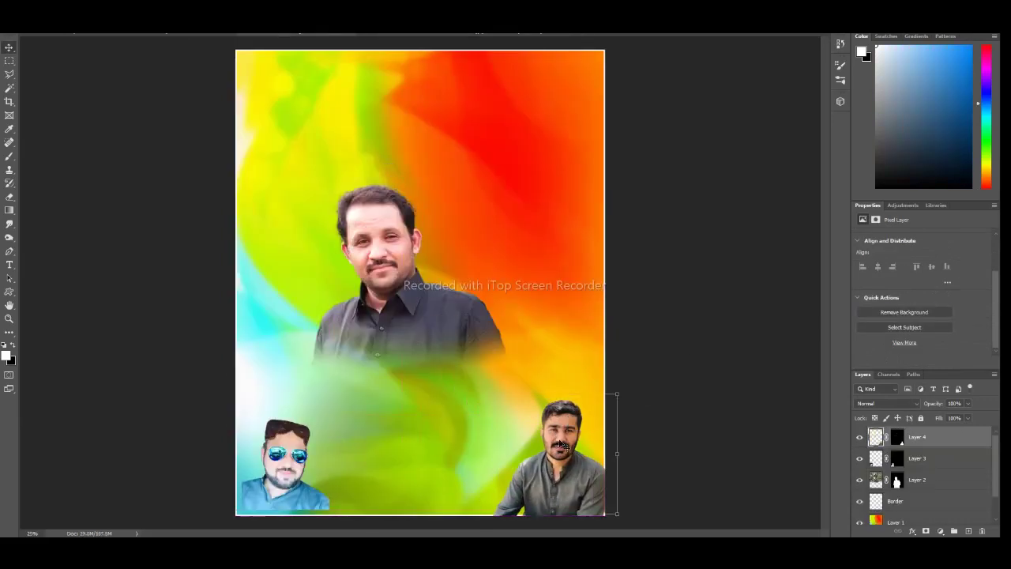
key(Return)
key(ctrl+plus)
scroll(508, 225, up, 3)
scroll(519, 157, up, 3)
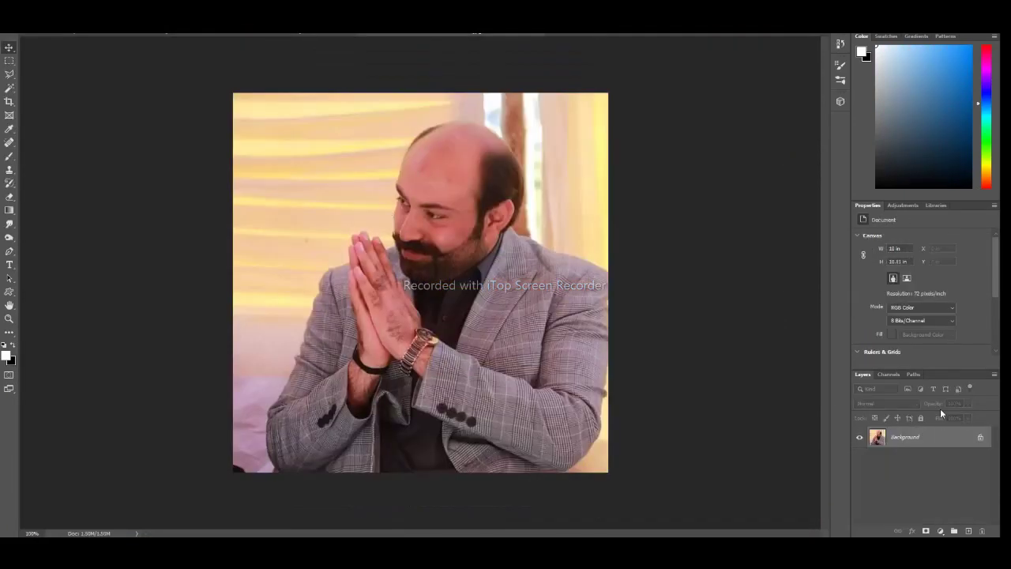
- Place the bald man's unlocked cut-out in the top-right corner and move Layer 5 lower in the stack
click(980, 437)
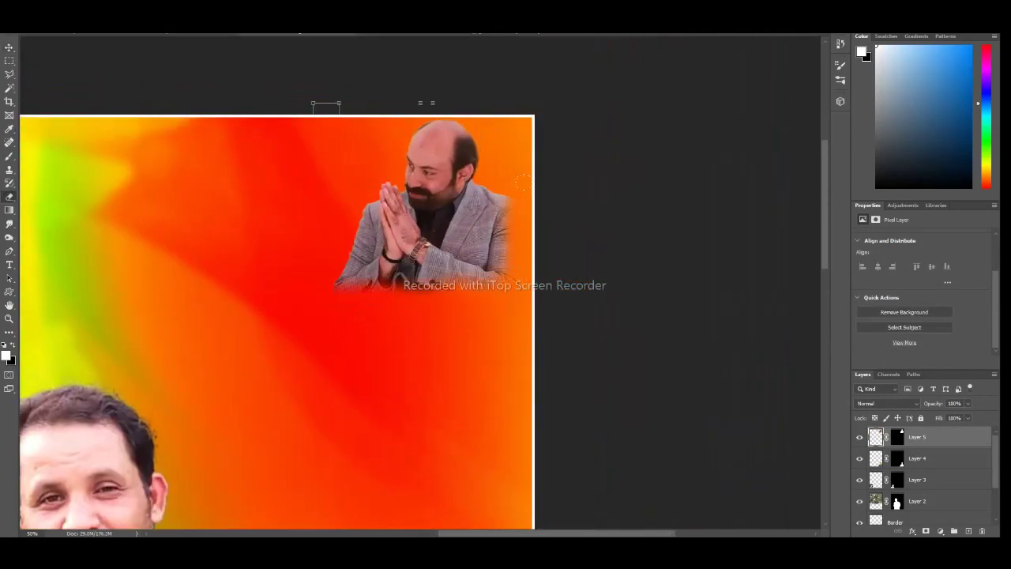
drag(437, 215, 464, 228)
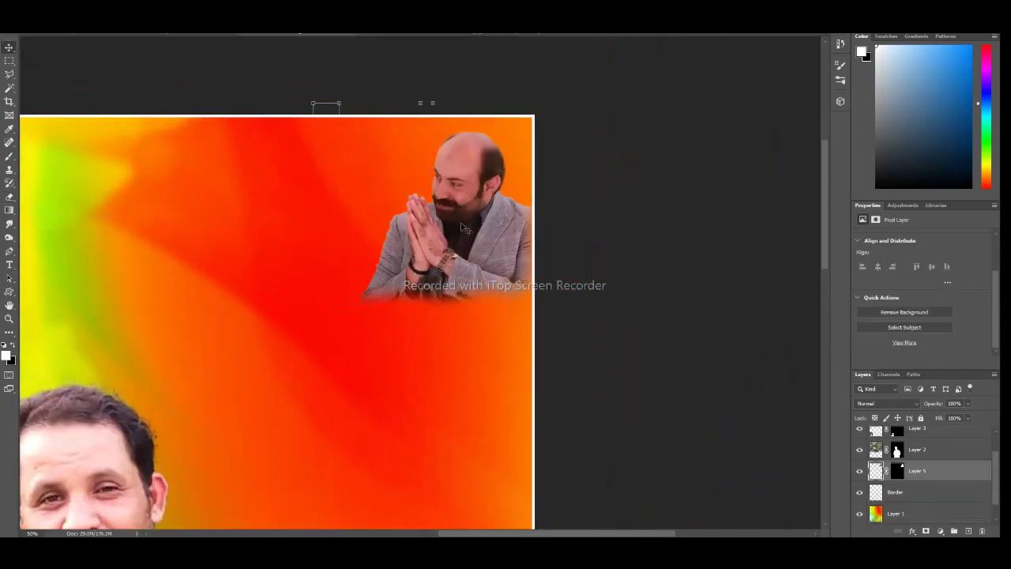
drag(917, 501, 919, 450)
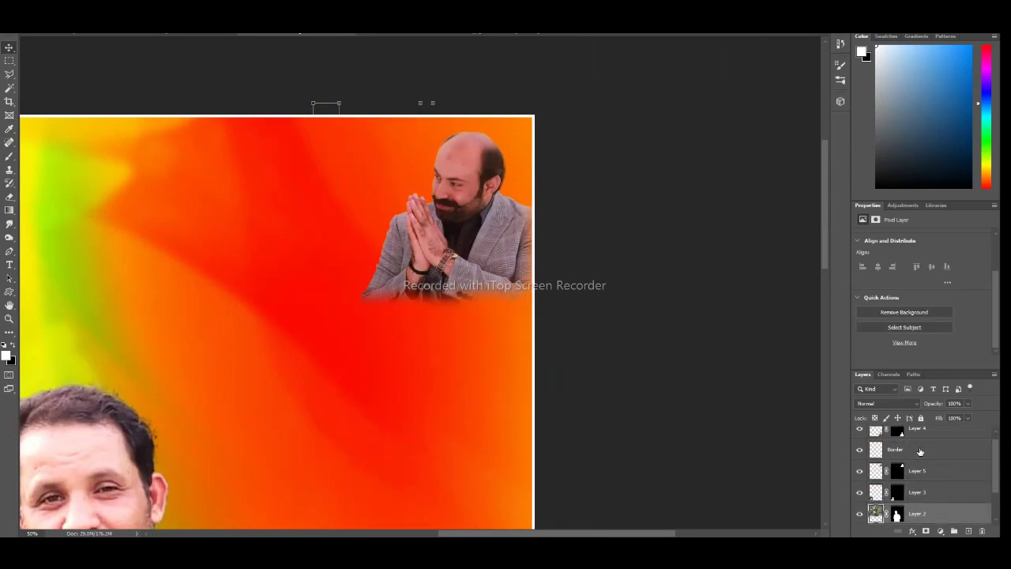
key(ctrl+0)
click(575, 36)
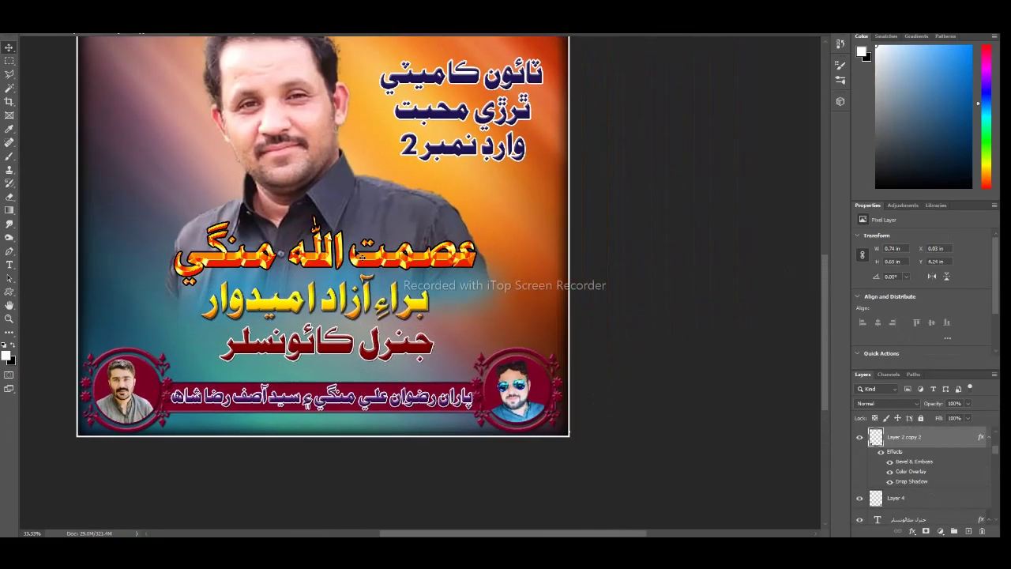
- Copy the maroon banner and ornate frames from the reference poster to the new poster's bottom edge
right_click(227, 387)
right_click(491, 384)
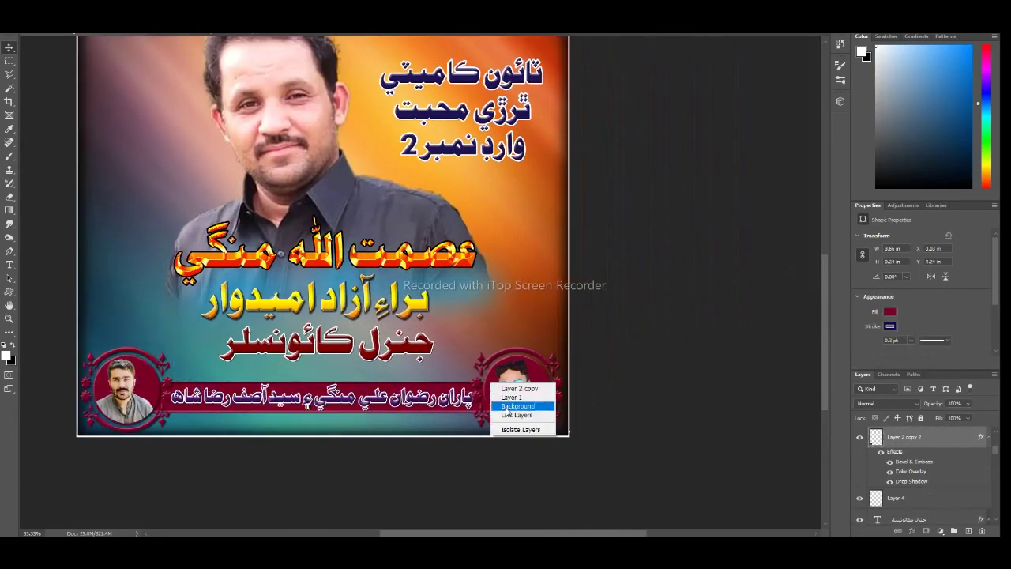
drag(474, 378, 475, 326)
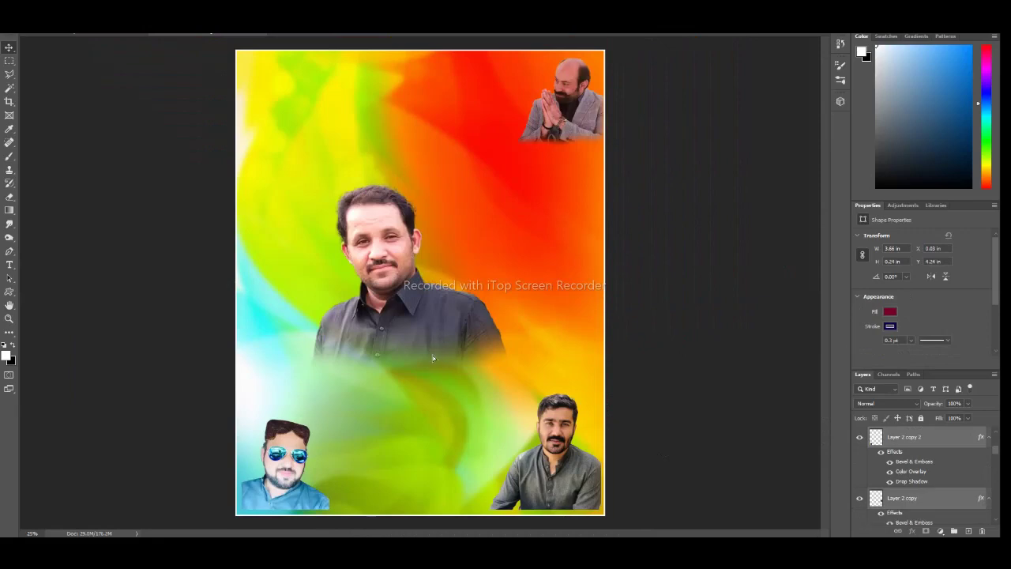
mouse_move(447, 368)
mouse_down()
mouse_move(419, 487)
mouse_move(506, 496)
mouse_up()
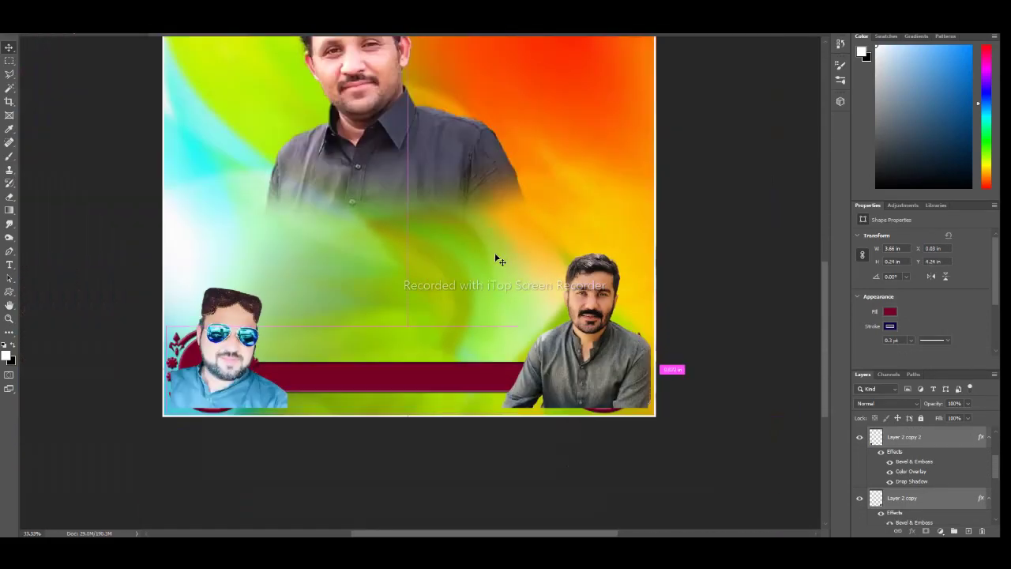
- Move the sunglasses man into the left frame and select everything outside a circle around him
mouse_move(263, 282)
mouse_down()
mouse_move(300, 292)
mouse_move(301, 241)
mouse_up()
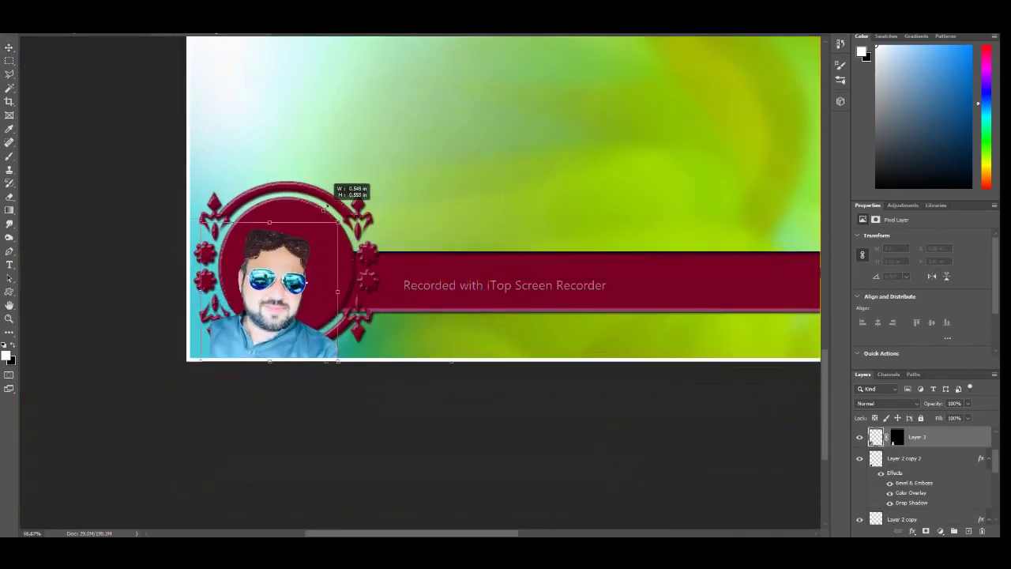
right_click(8, 61)
click(47, 70)
drag(235, 199, 361, 345)
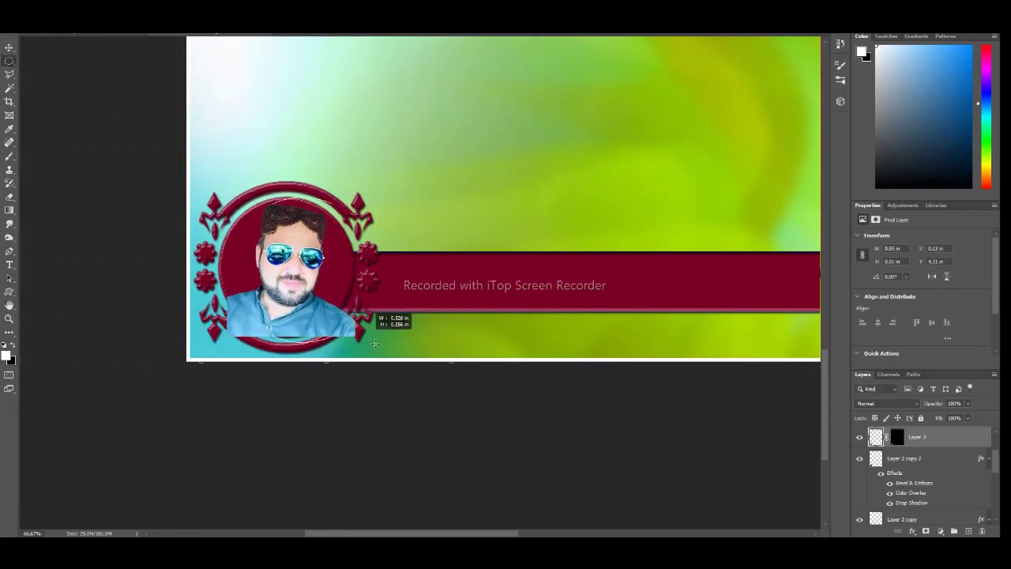
drag(361, 345, 357, 336)
key(ctrl+shift+i)
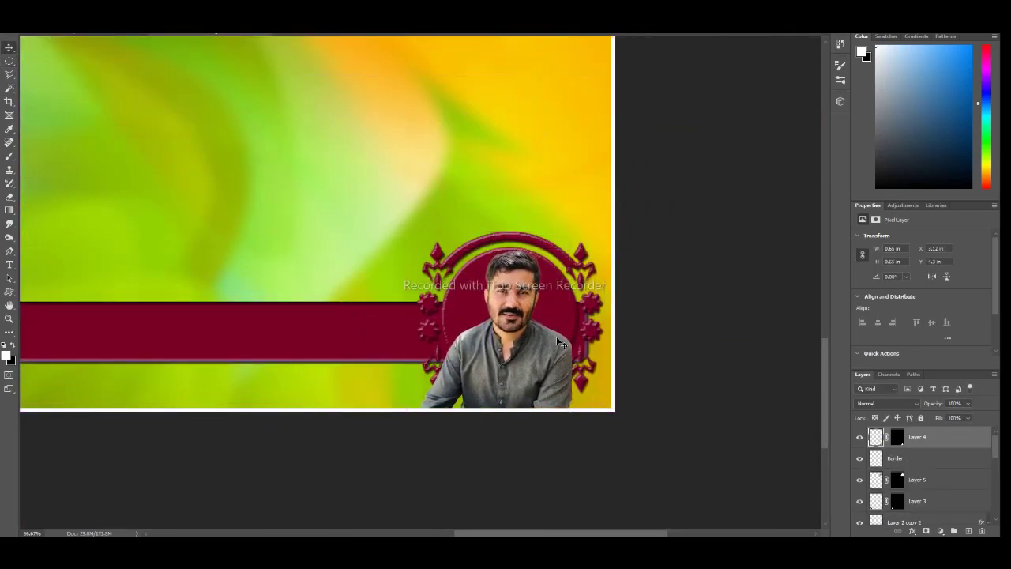
- Trim the grey-shirted man to a circle by deleting everything outside it
key(m)
drag(444, 252, 572, 387)
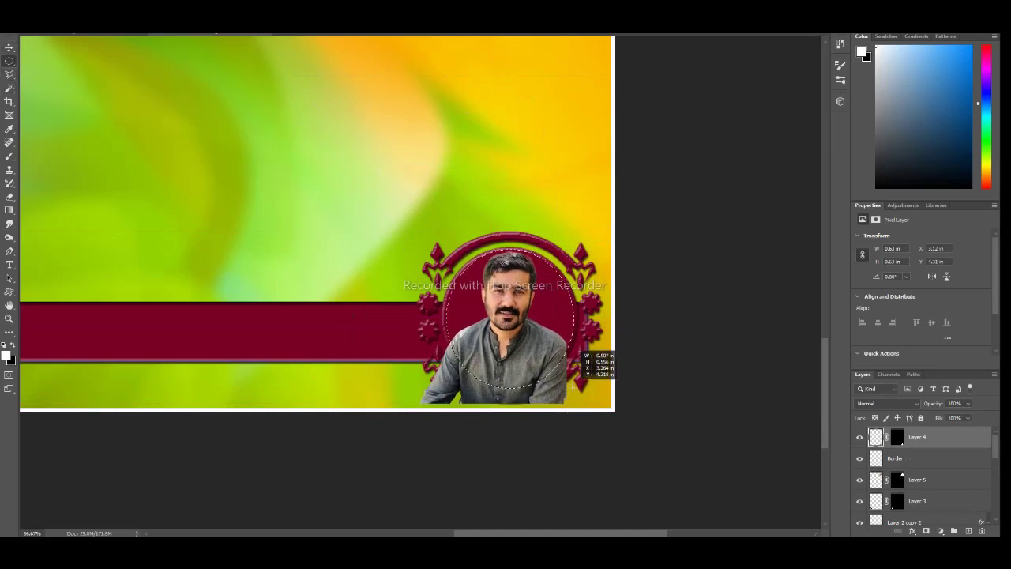
drag(572, 387, 572, 387)
key(ctrl+shift+i)
key(Delete)
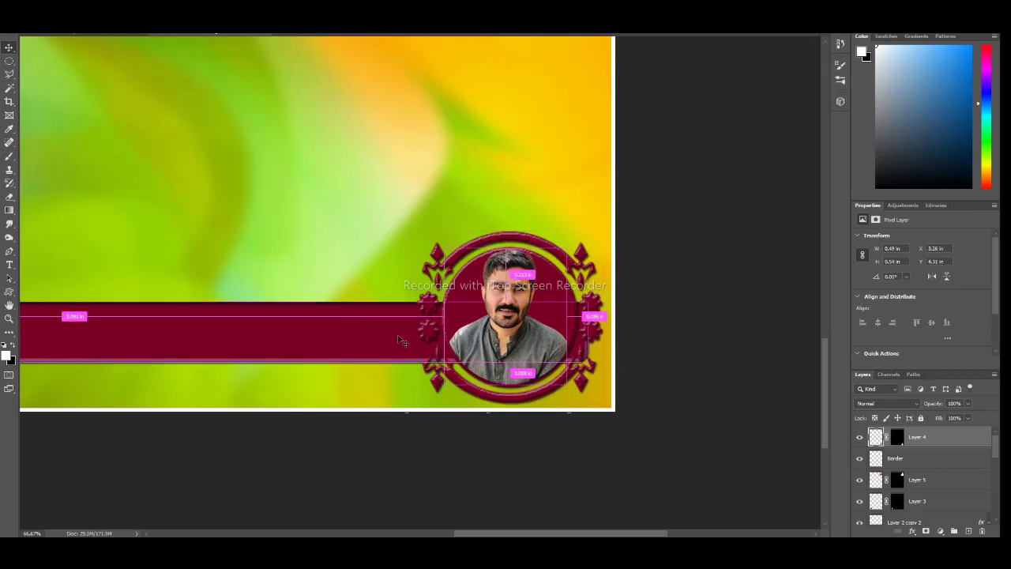
key(ctrl+0)
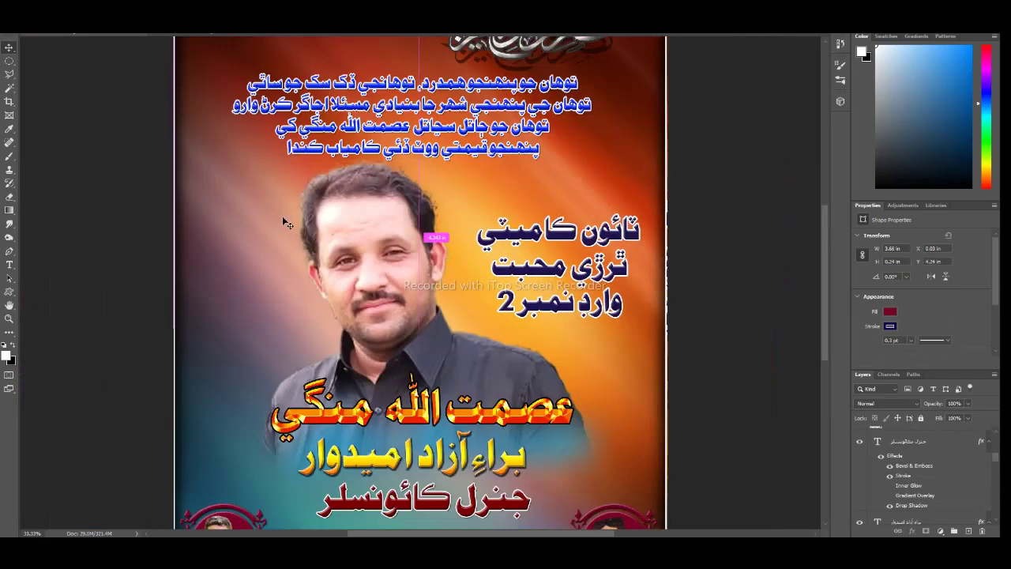
- Select the blue Sindhi text lines and other text layers in the reference poster
scroll(282, 215, up, 1)
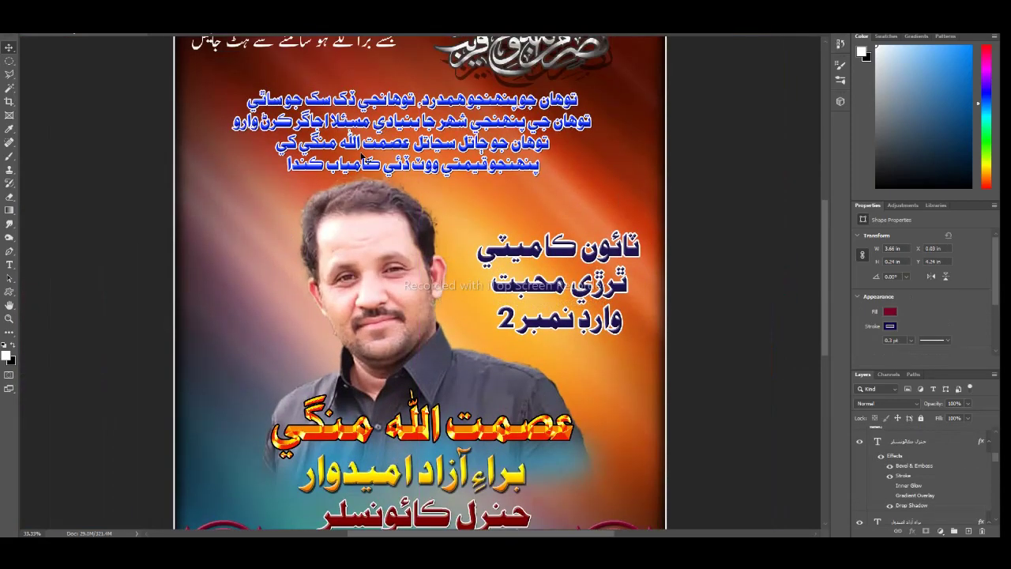
click(339, 130)
scroll(334, 173, up, 5)
scroll(336, 178, up, 2)
right_click(384, 169)
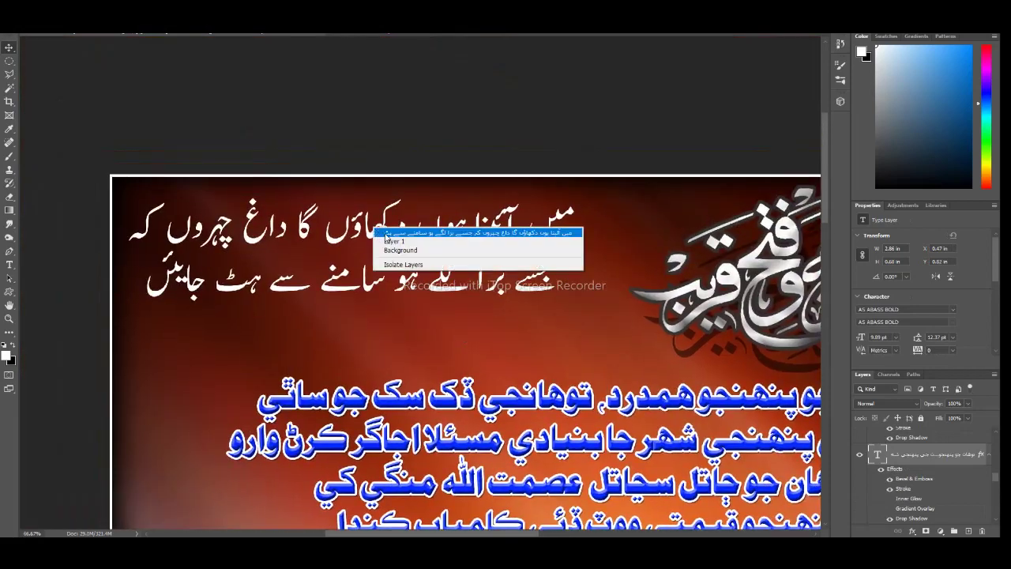
click(395, 181)
scroll(598, 263, down, 3)
right_click(598, 264)
click(608, 272)
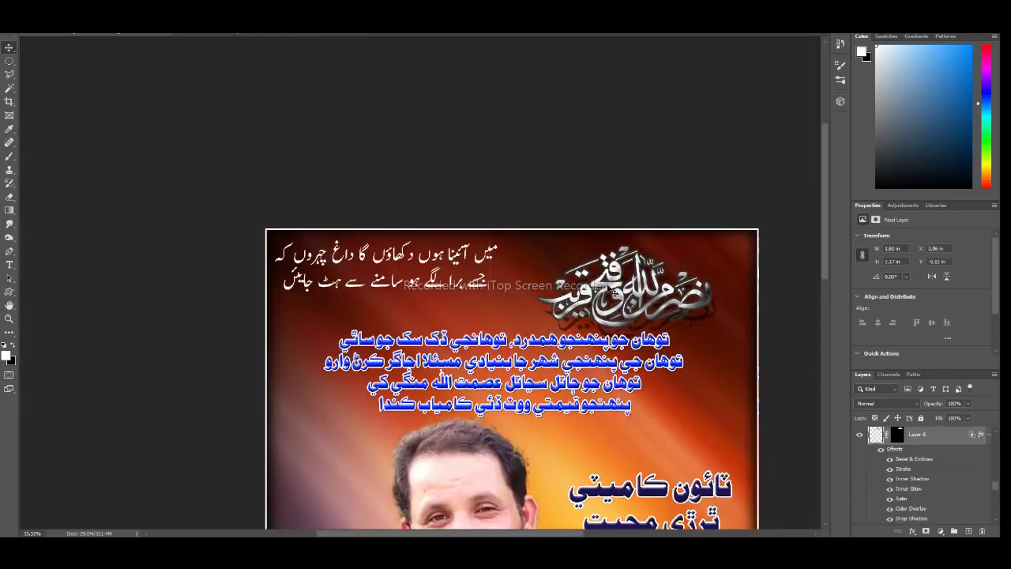
scroll(367, 85, down, 1)
- Try adding a new Urdu type line on the reference poster, then undo it
click(10, 263)
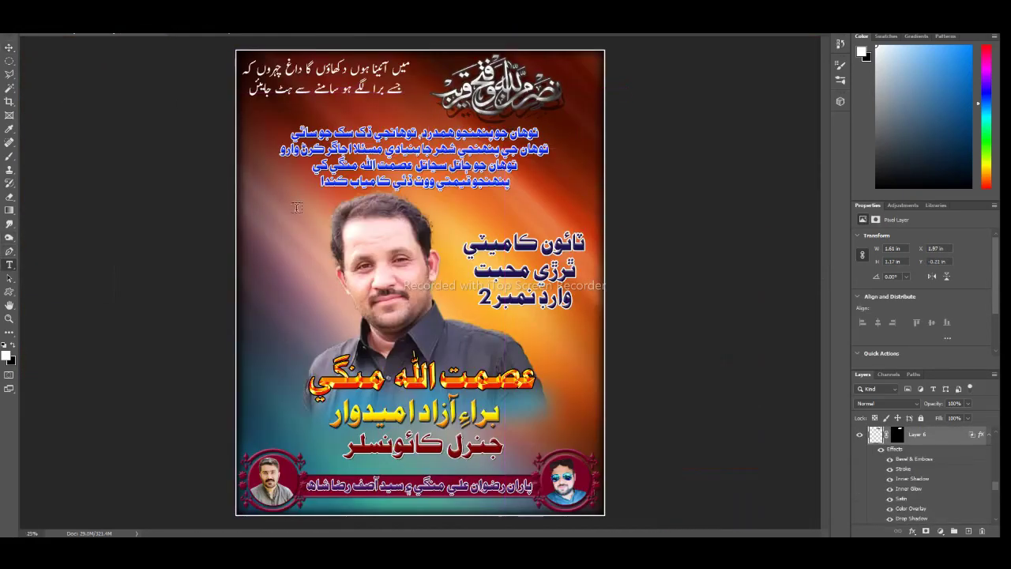
click(307, 249)
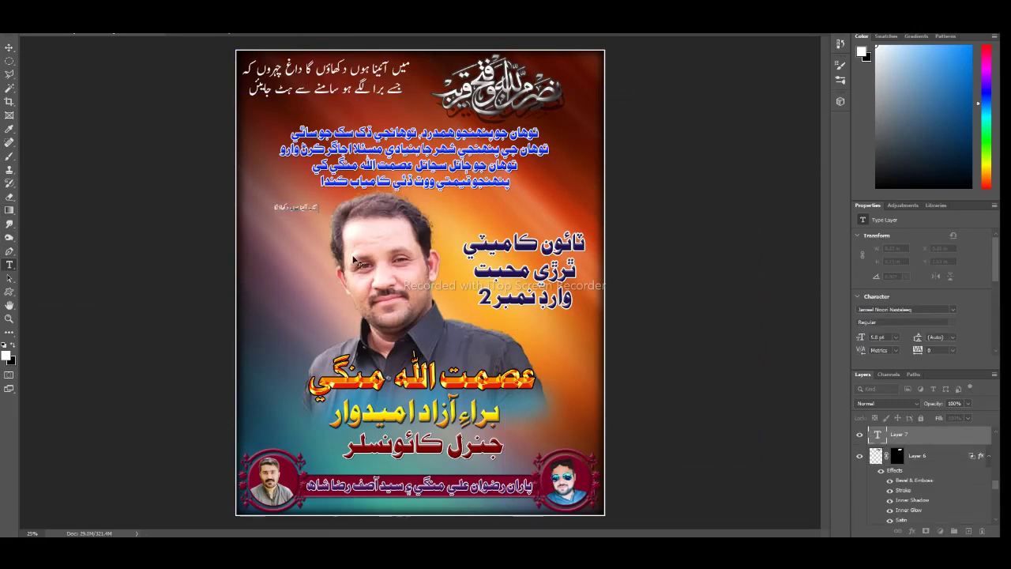
scroll(354, 259, up, 2)
scroll(351, 260, down, 2)
scroll(346, 210, up, 2)
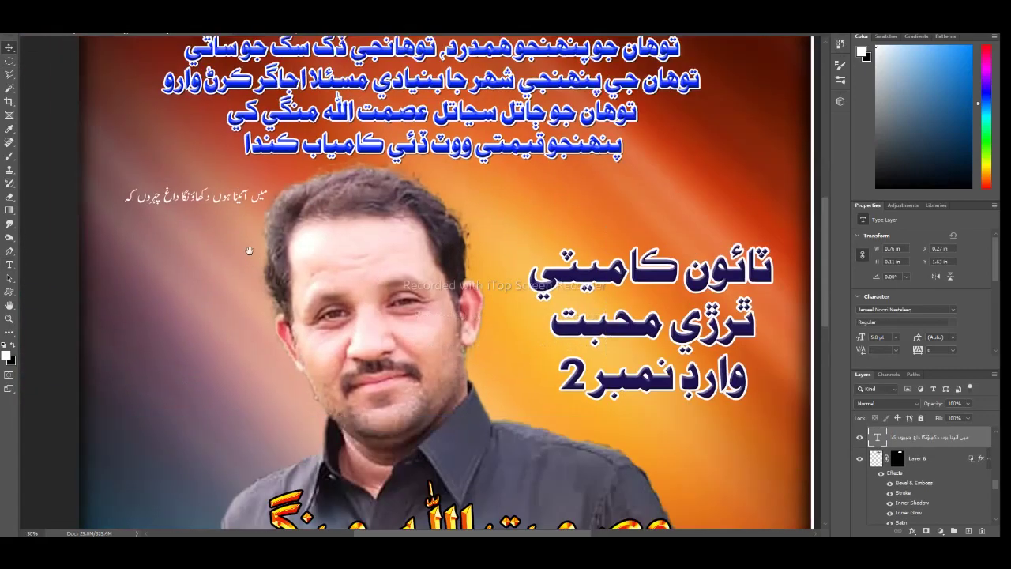
drag(348, 150, 425, 175)
key(ctrl+z)
key(ctrl+z)
key(ctrl+z)
key(ctrl+z)
- Add the bottom banner text and the 'ٹاؤن کامیٹی' text to the layer selection
scroll(391, 249, down, 3)
shift+click(404, 183)
shift+click(469, 262)
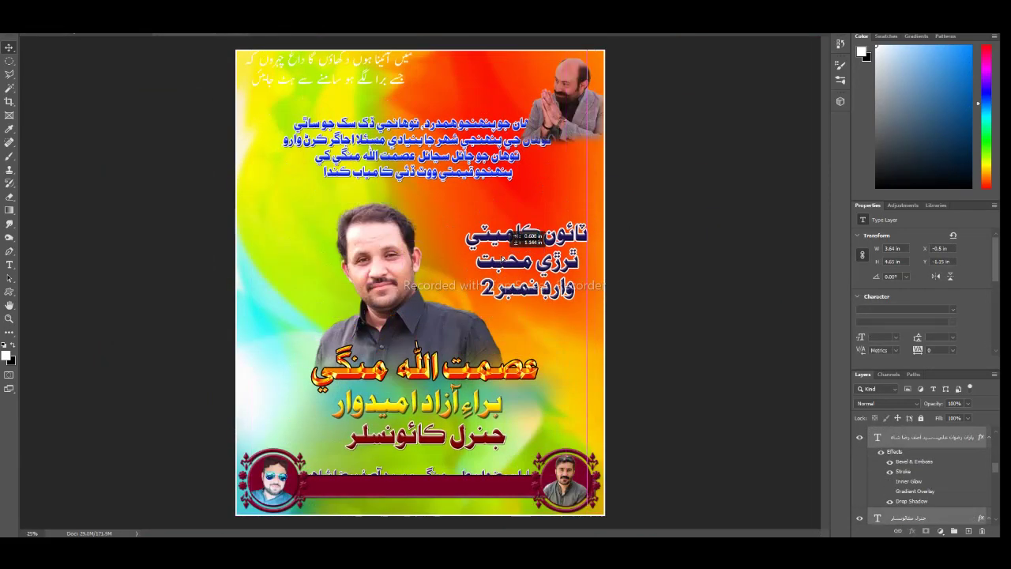
- Shift the carried-over text lines into place and nudge the candidate portrait down-right
drag(503, 261, 499, 267)
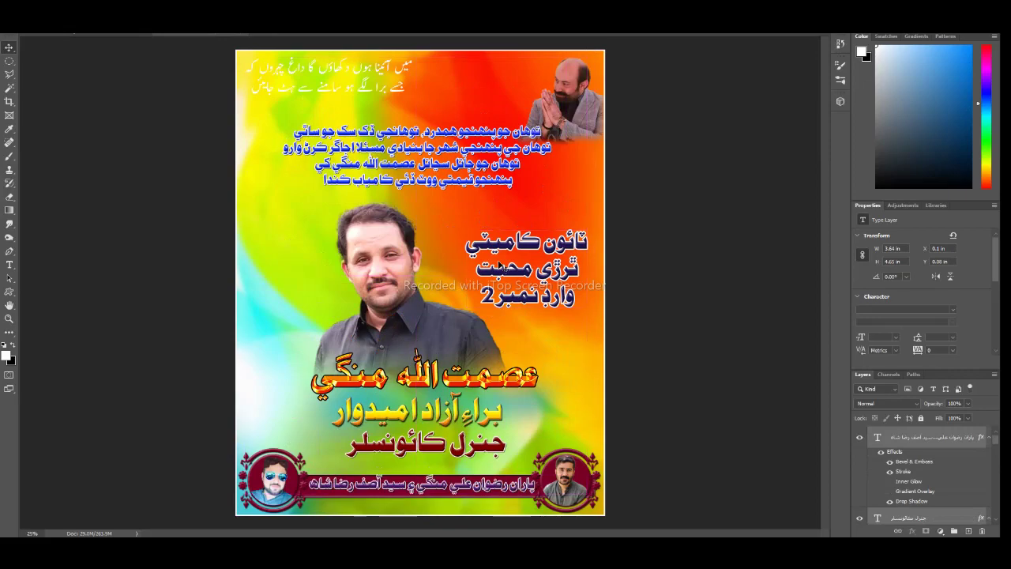
key(ctrl+plus)
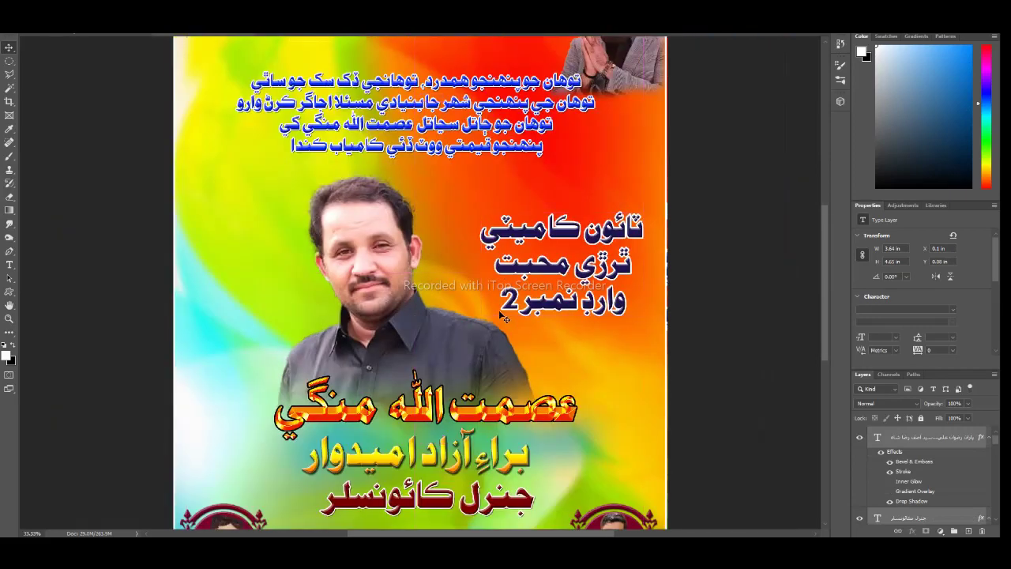
drag(401, 294, 419, 308)
scroll(415, 308, up, 3)
scroll(395, 316, up, 3)
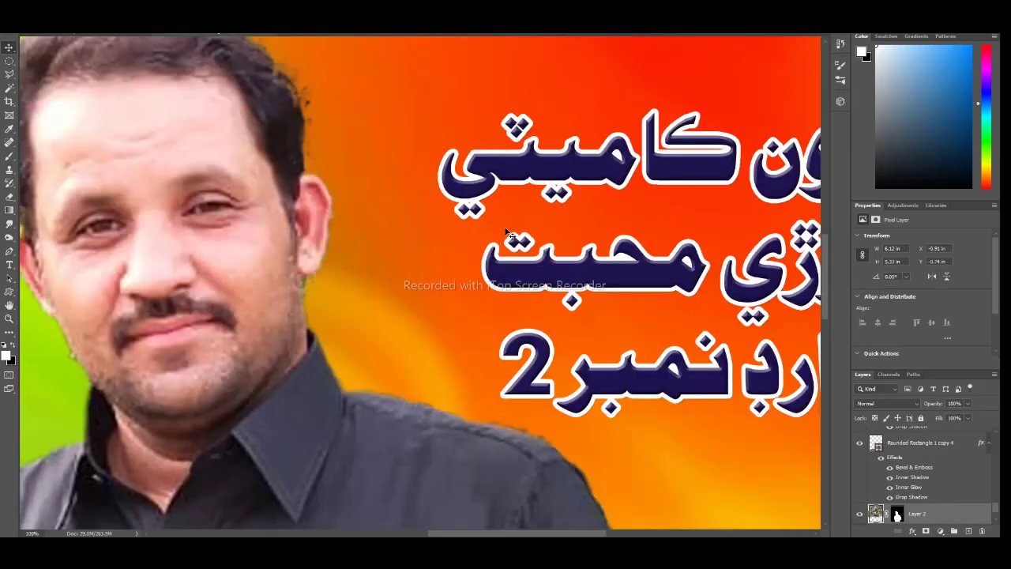
scroll(219, 343, up, 3)
scroll(342, 295, down, 9)
- Move the Urdu verse text, and move the bald supporter's photo to the top-left
right_click(300, 138)
click(320, 153)
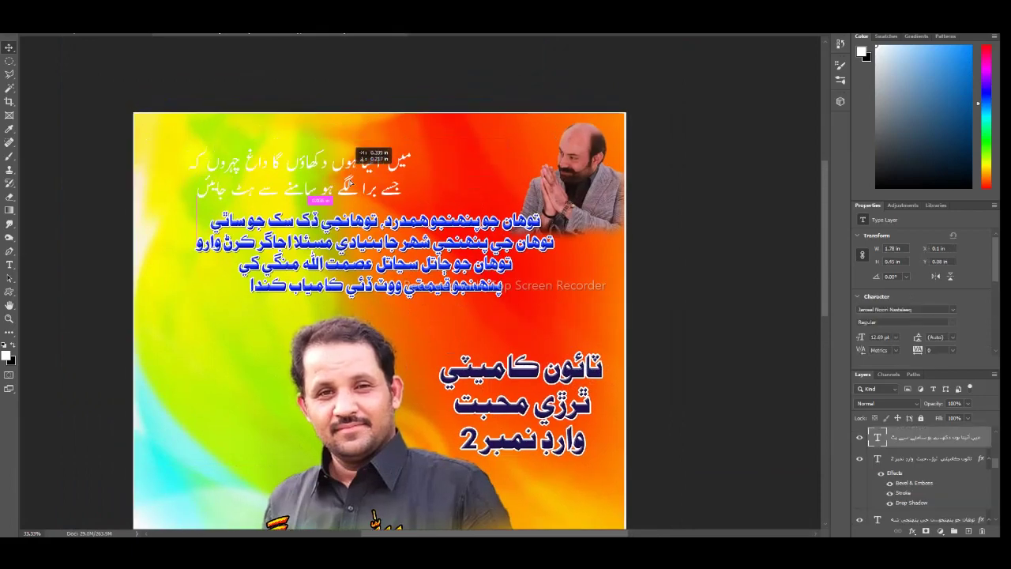
drag(359, 131, 430, 170)
drag(613, 184, 211, 180)
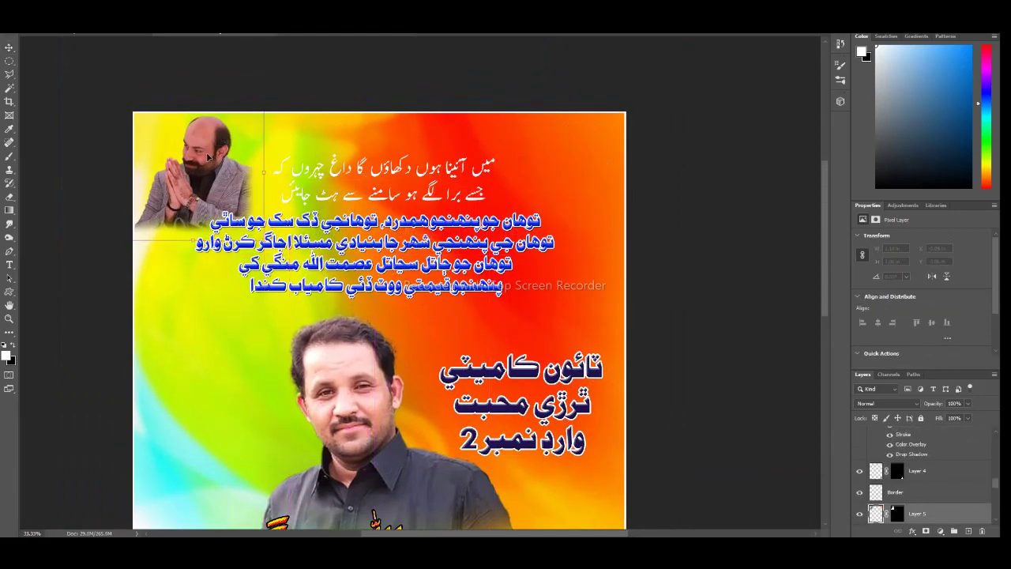
- Place the calligraphy at the upper middle and the Urdu verse at the middle right
scroll(129, 44, down, 2)
right_click(463, 144)
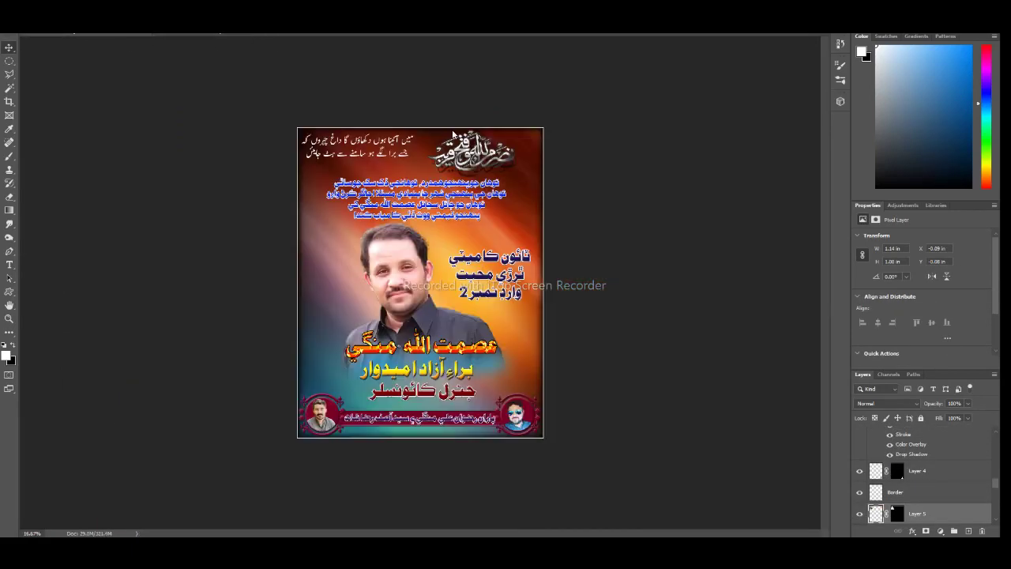
click(486, 148)
scroll(334, 66, up, 2)
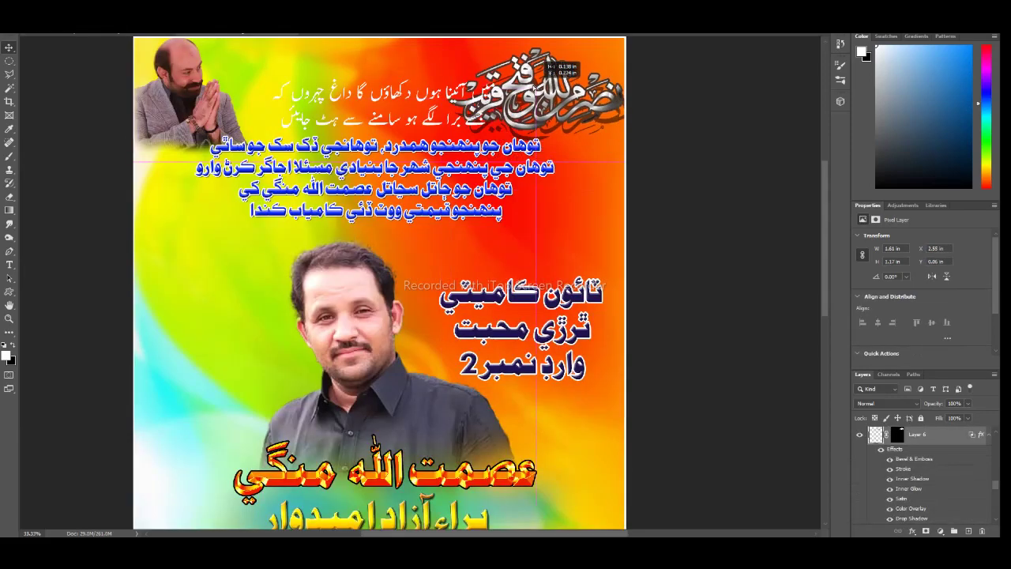
drag(333, 66, 368, 92)
drag(483, 94, 632, 245)
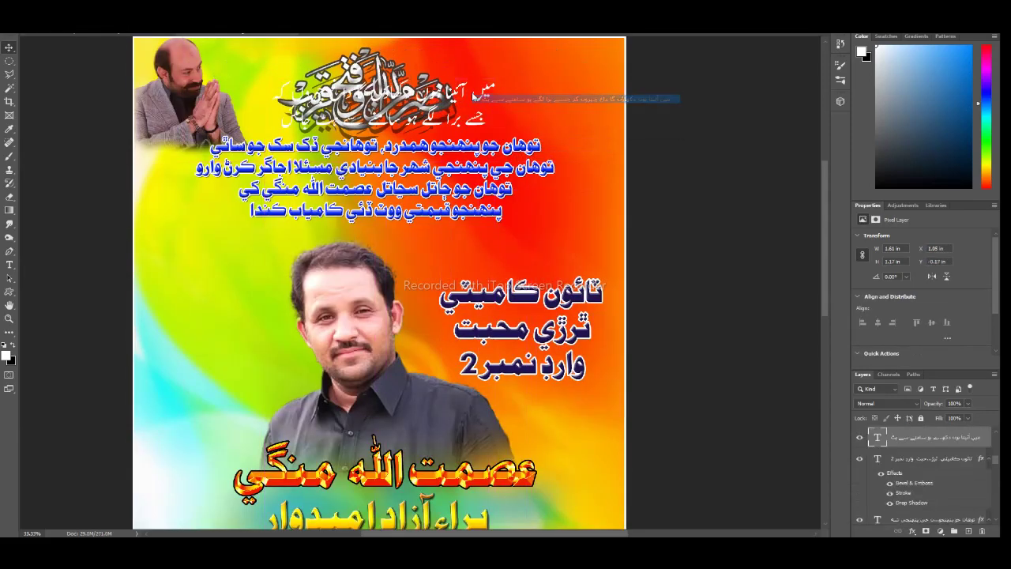
- Zoom in to check the verse text, then zoom out to view the whole poster
key(ctrl+plus)
scroll(632, 243, right, 5)
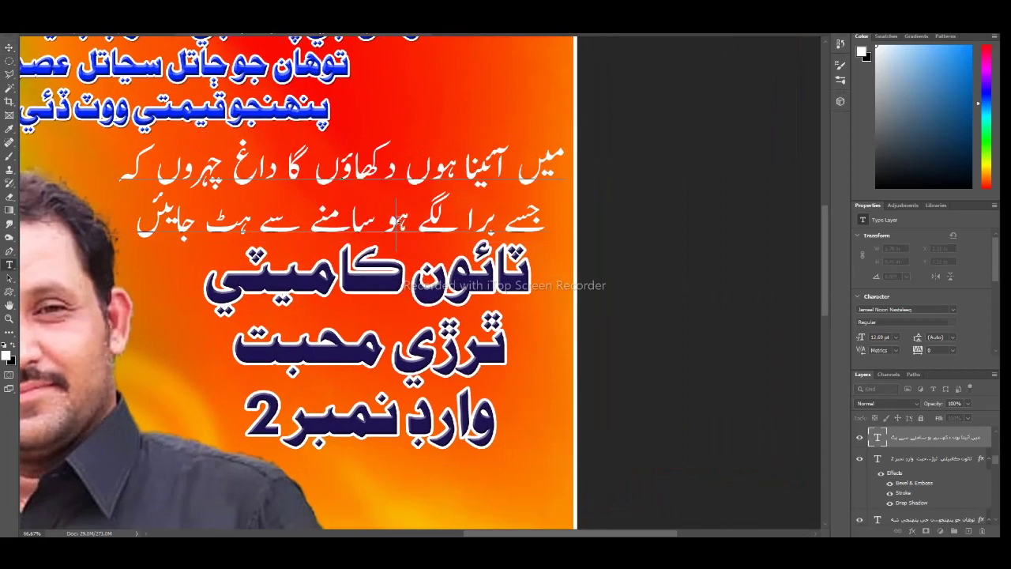
key(ctrl+0)
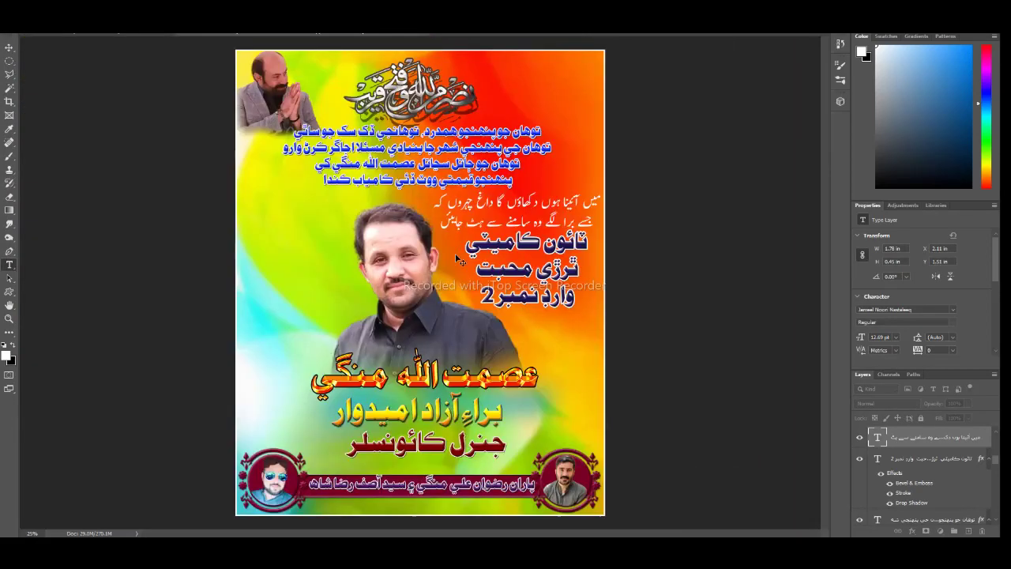
key(ctrl+plus)
key(ctrl+minus)
- Open the goat image and drag it onto the poster
key(ctrl+o)
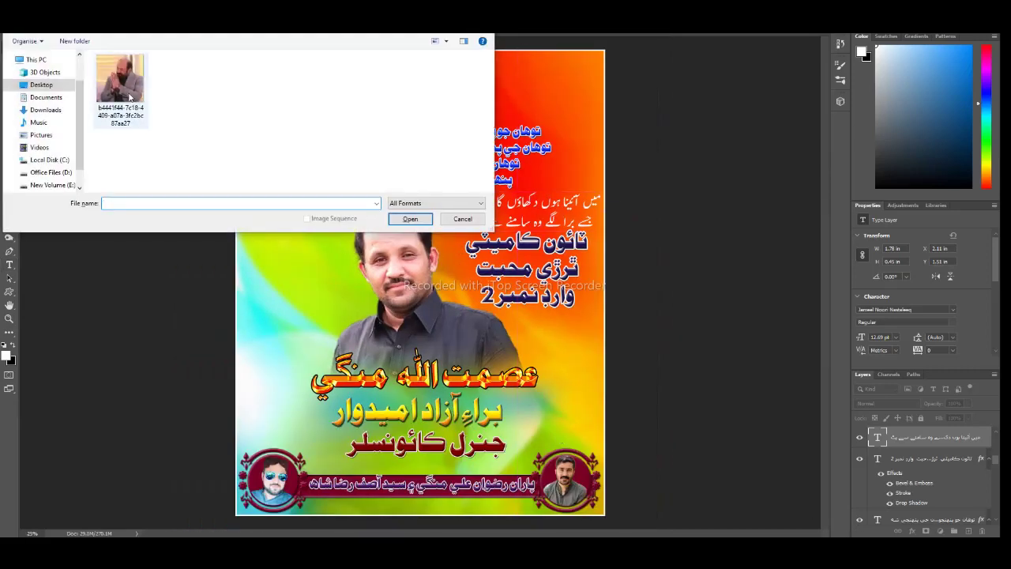
key(Return)
drag(290, 37, 297, 340)
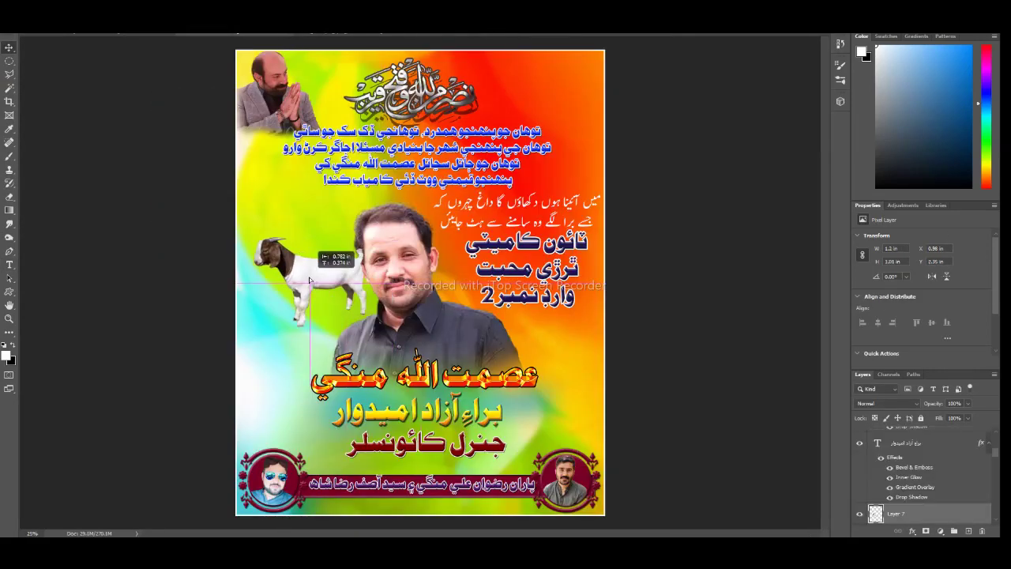
- Give the goat layer a drop shadow with size 70
scroll(336, 282, up, 3)
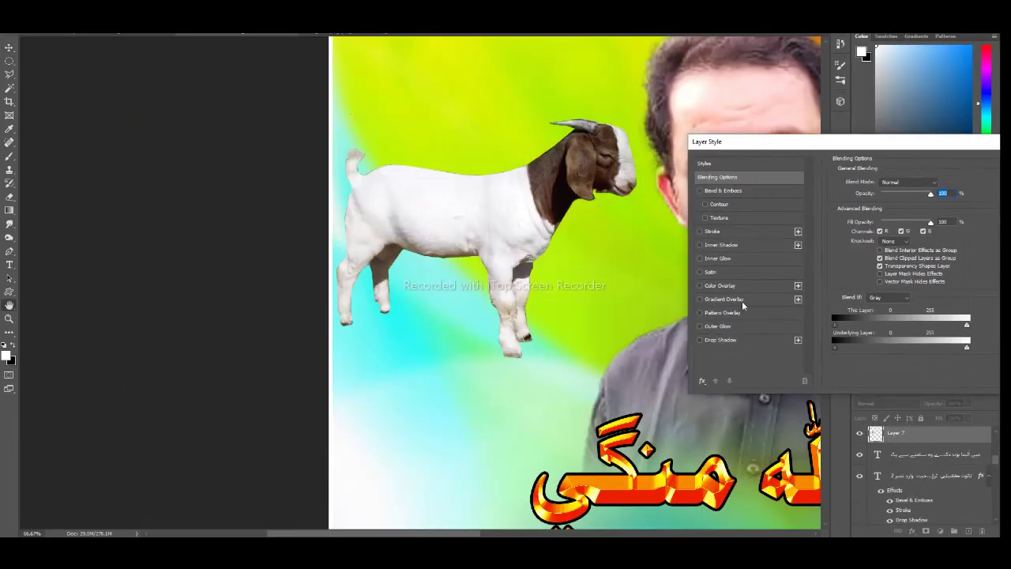
click(720, 341)
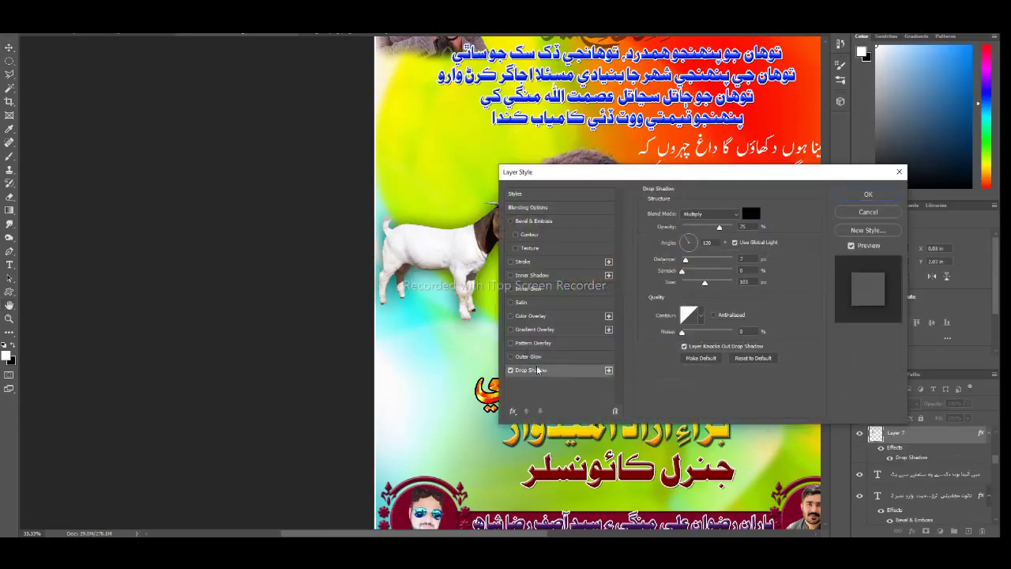
mouse_move(705, 282)
mouse_down()
mouse_move(693, 259)
mouse_move(705, 282)
mouse_move(692, 271)
mouse_up()
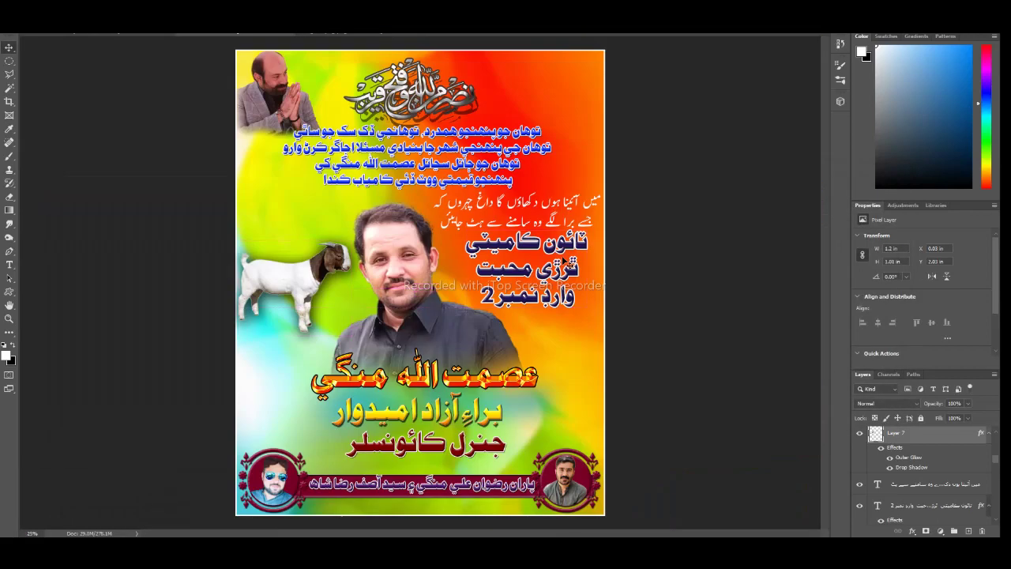
- Flip the goat horizontally, then shift the ward committee text left and the Urdu block up
mouse_move(310, 294)
mouse_down()
mouse_move(308, 309)
mouse_move(549, 282)
mouse_move(300, 294)
mouse_up()
right_click(535, 304)
click(553, 310)
key(ctrl+t)
right_click(538, 274)
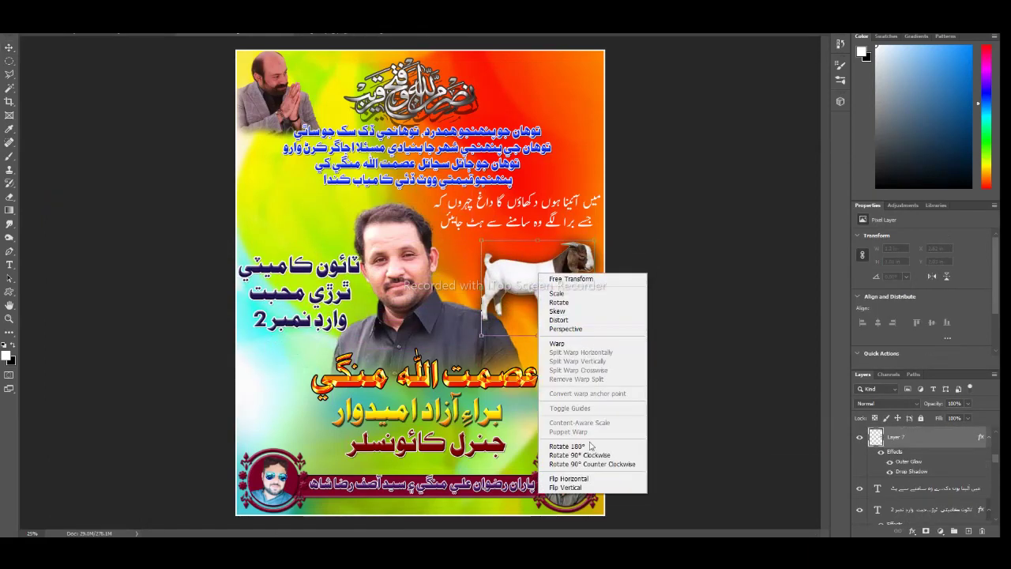
click(568, 478)
drag(331, 271, 326, 270)
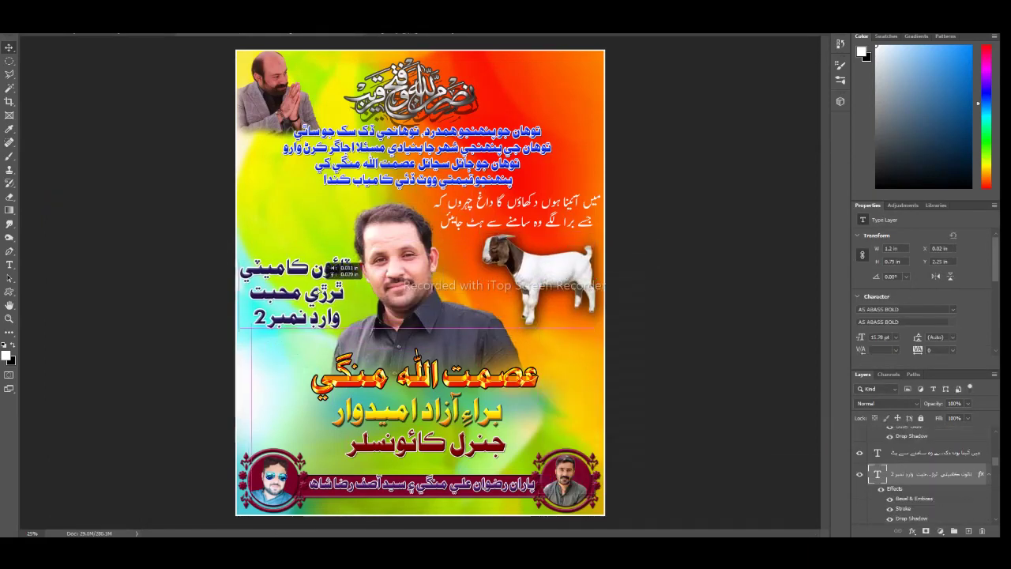
drag(582, 201, 602, 82)
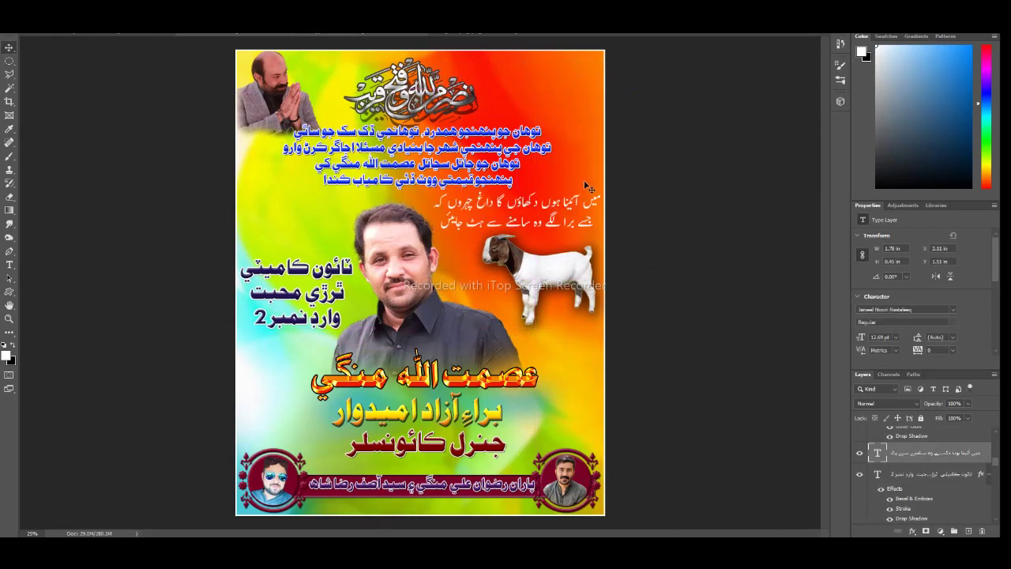
- Duplicate the ward text under the goat as the caption 'انتخابي نشان بکري آهي', resized to fit
drag(350, 263, 594, 333)
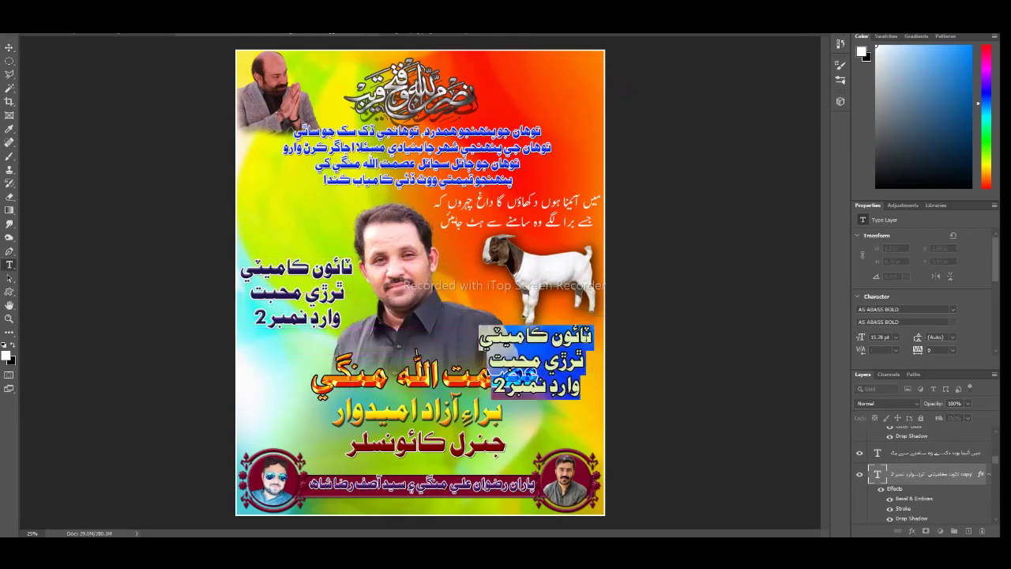
text(انتخابي نشان)
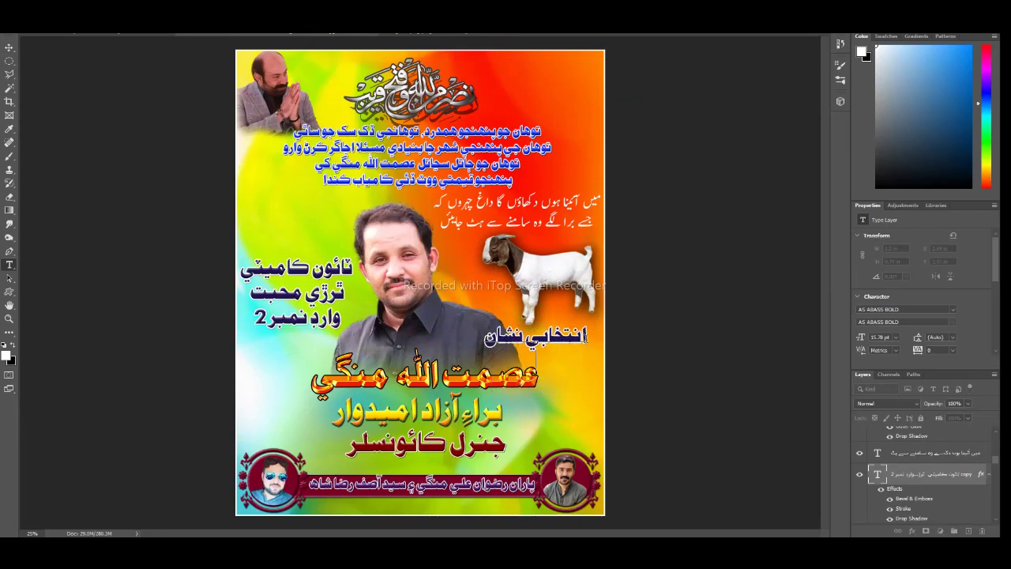
click(8, 48)
key(ctrl+plus)
key(ctrl+plus)
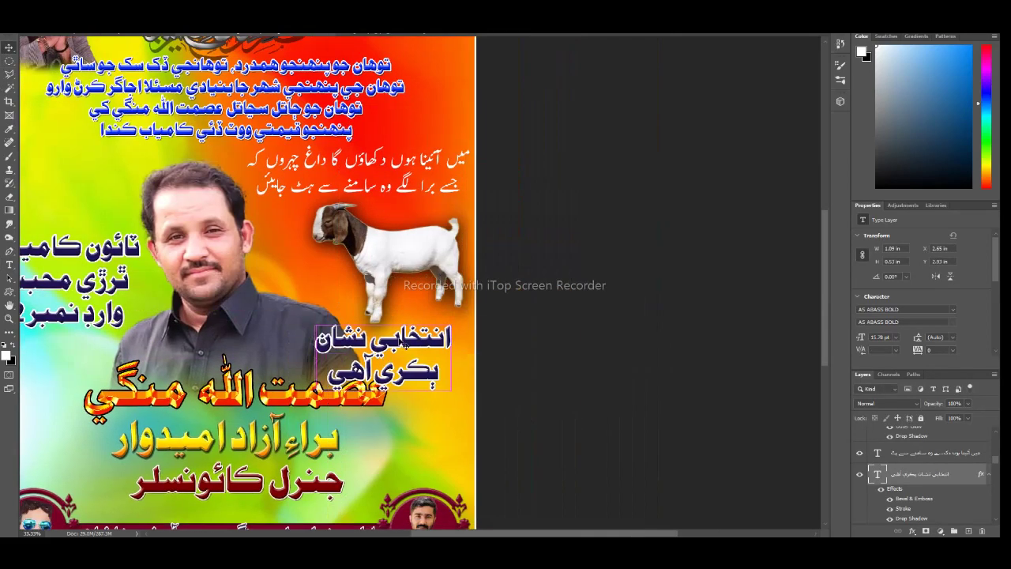
key(ctrl+plus)
mouse_move(316, 297)
mouse_down()
mouse_move(409, 273)
mouse_move(386, 313)
mouse_up()
- Open the caption layer's style settings and confirm them
right_click(920, 474)
click(893, 263)
key(Return)
- Move the calligraphy to the top-right corner of the poster
key(ctrl+0)
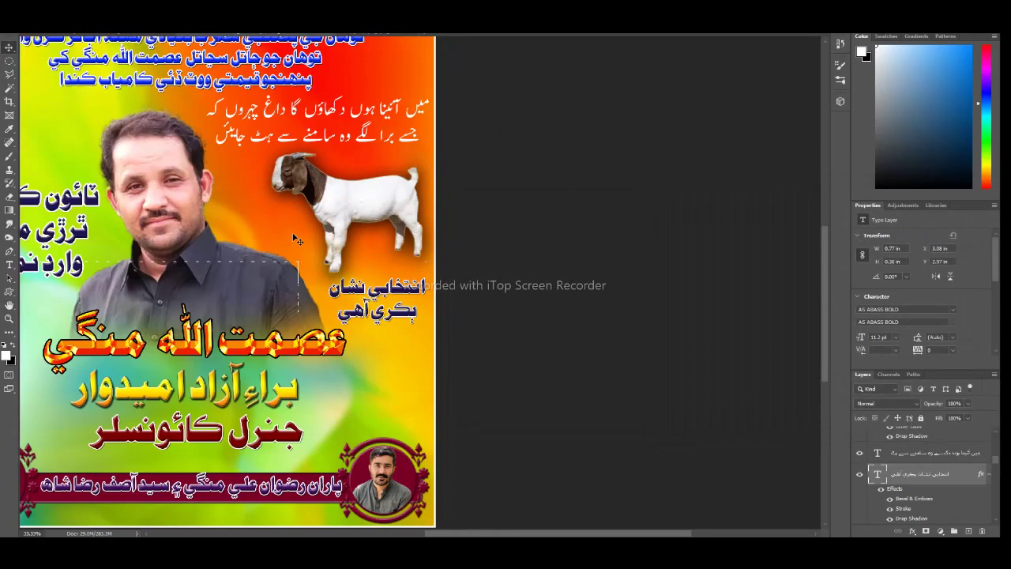
key(ctrl+minus)
mouse_move(531, 223)
mouse_down()
mouse_move(570, 212)
mouse_move(446, 83)
mouse_up()
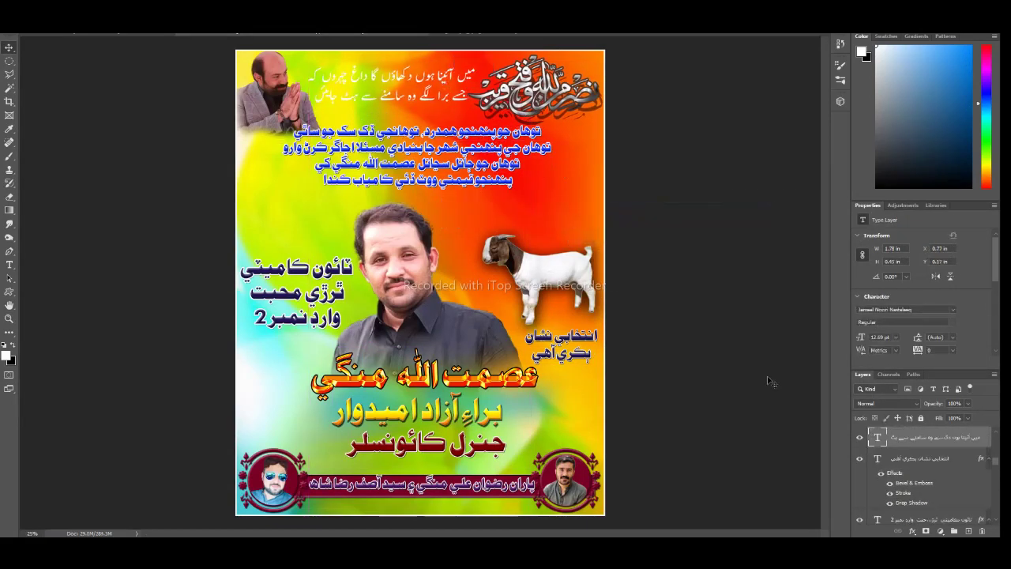
- Give the Urdu verse layer a 4 px black stroke
double_click(948, 436)
click(611, 274)
click(757, 301)
click(632, 193)
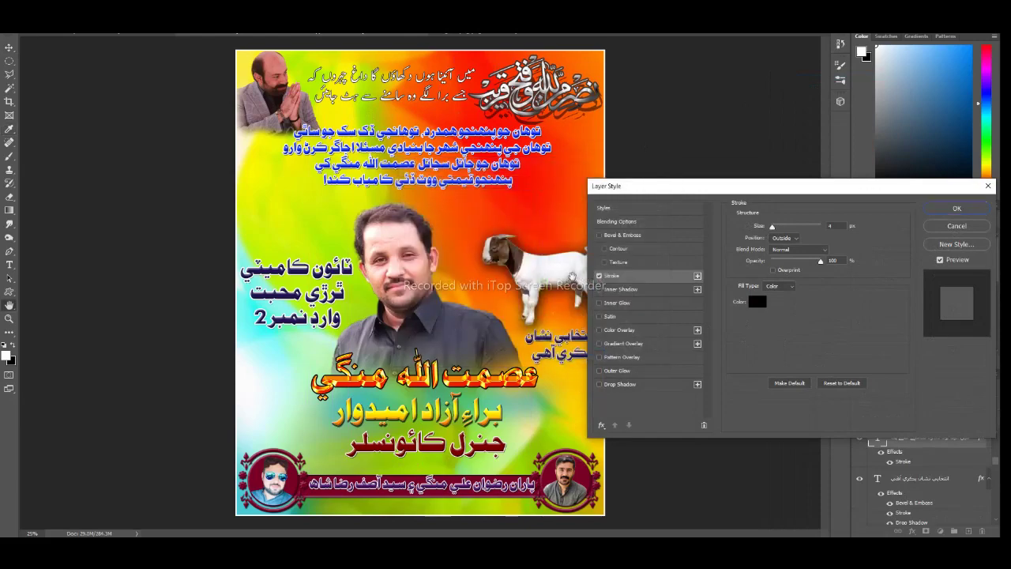
key(Return)
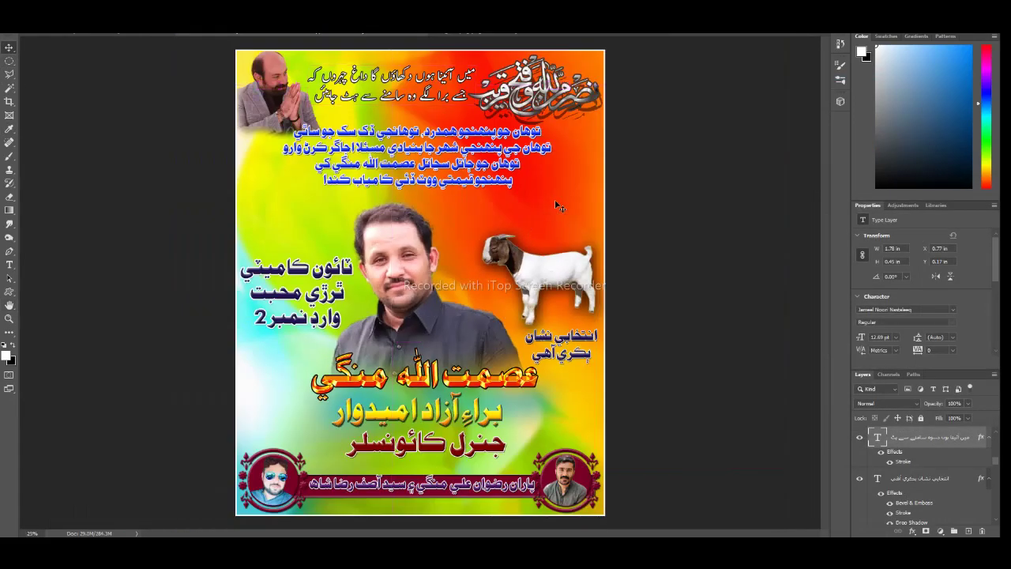
- Nudge the blue Sindhi paragraph down-right and the goat slightly lower
drag(447, 126, 468, 138)
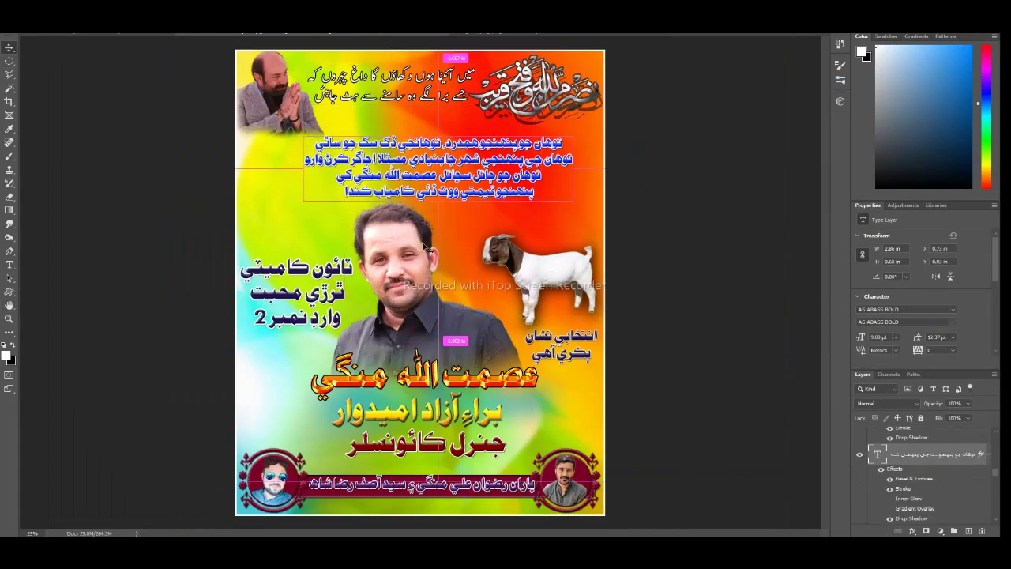
scroll(427, 249, up, 1)
scroll(490, 306, down, 3)
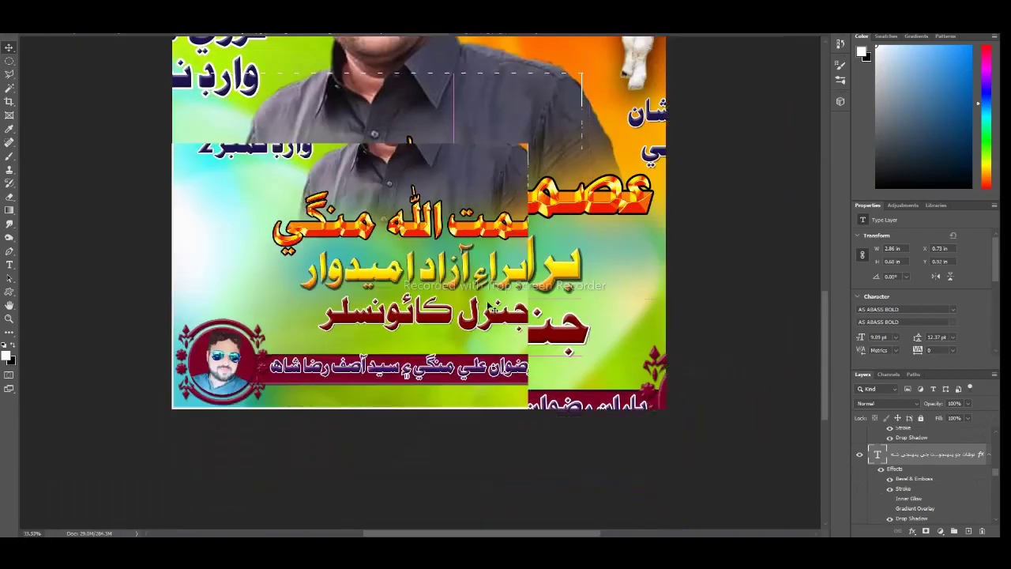
scroll(489, 307, down, 1)
right_click(557, 268)
right_click(577, 331)
click(601, 338)
mouse_move(585, 294)
mouse_down()
mouse_move(598, 292)
mouse_move(589, 324)
mouse_up()
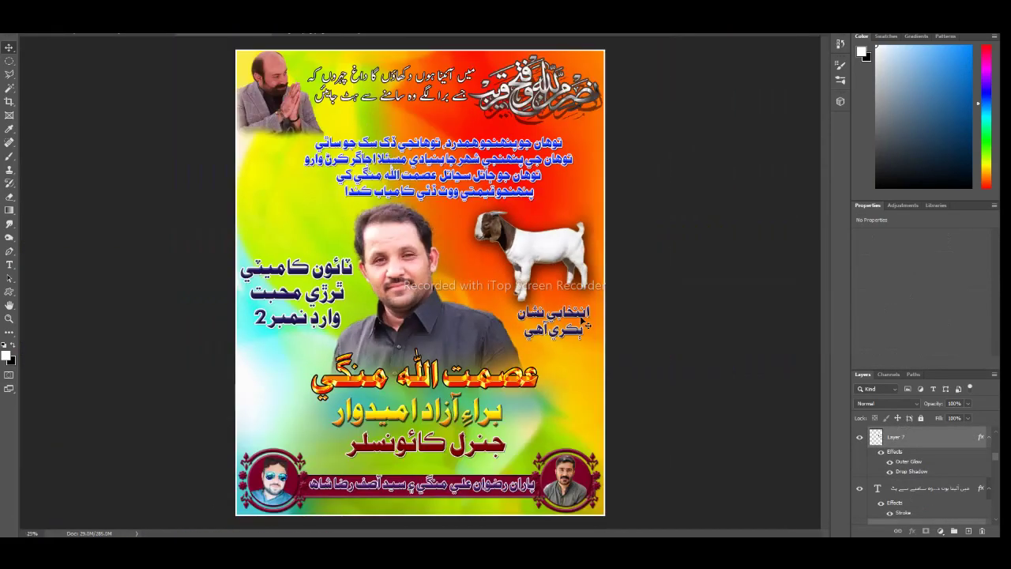